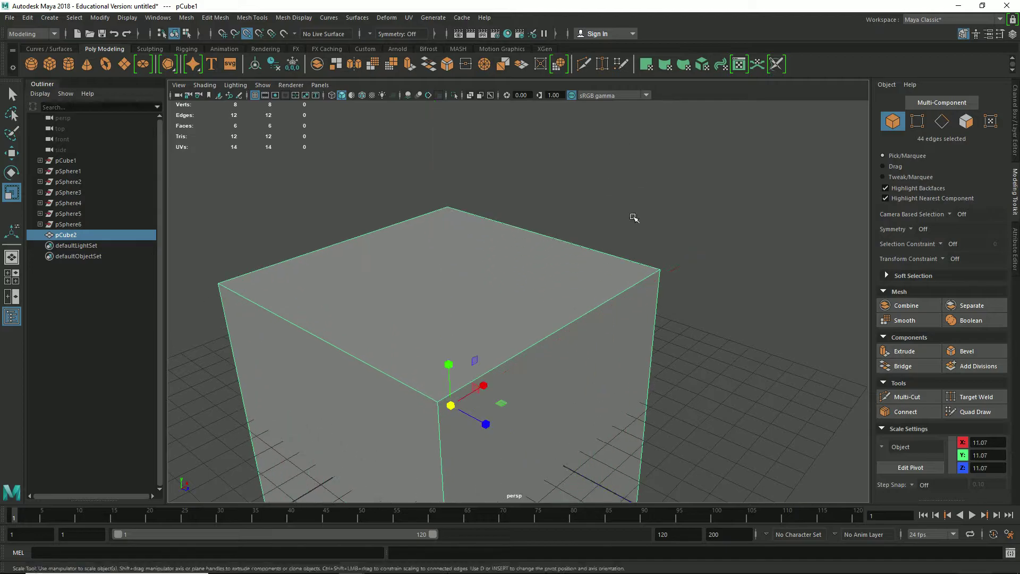
# Scale the new cube up uniformly to about 22.01 on all three axes
pyautogui.keyDown('alt'); pyautogui.moveTo(537, 393); pyautogui.dragTo(576, 392); pyautogui.keyUp('alt')
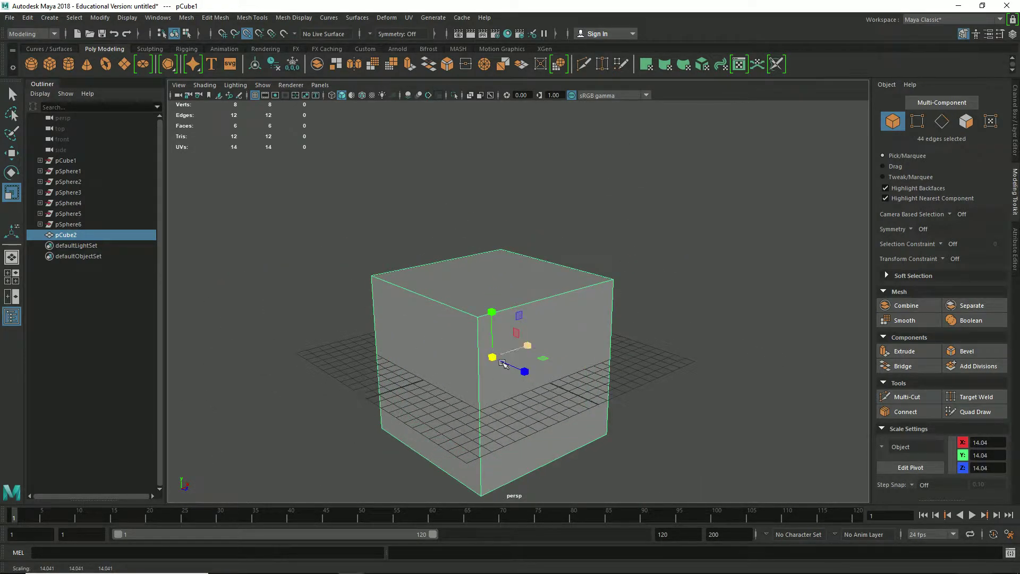
pyautogui.keyDown('alt'); pyautogui.moveTo(514, 358); pyautogui.dragTo(665, 298); pyautogui.keyUp('alt')
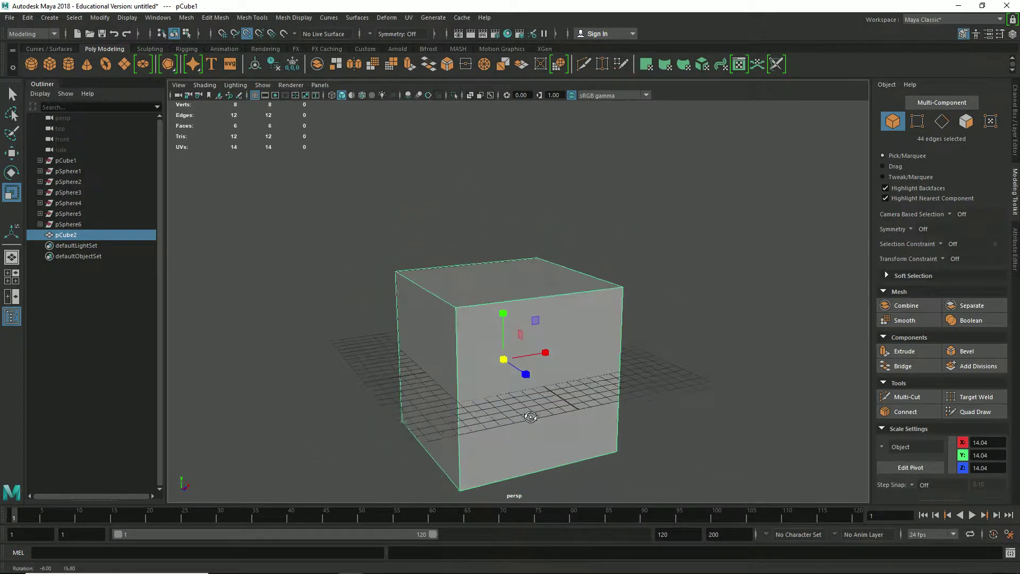
pyautogui.keyDown('alt'); pyautogui.moveTo(530, 416); pyautogui.dragTo(528, 426); pyautogui.keyUp('alt')
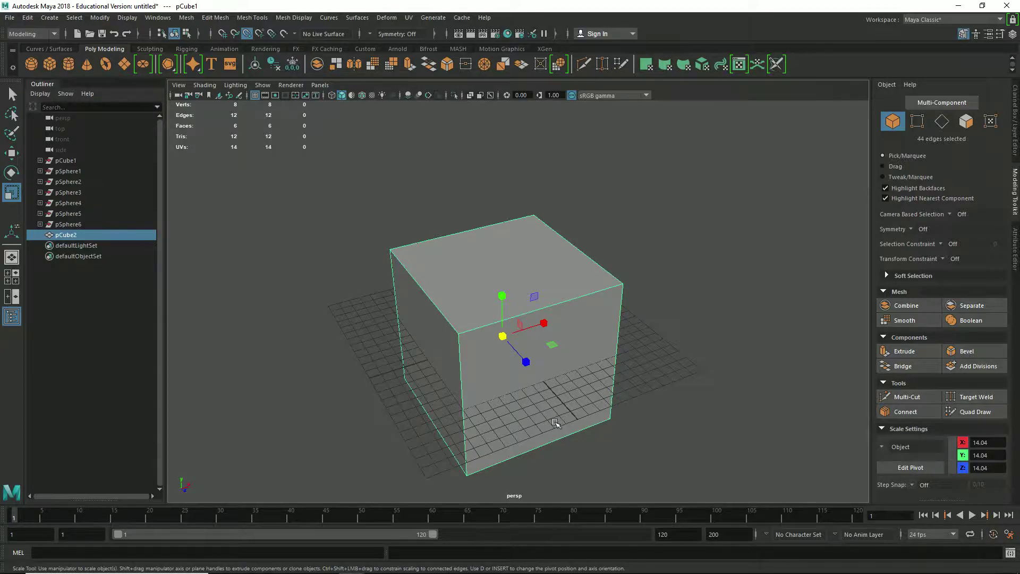
pyautogui.moveTo(497, 348); pyautogui.dragTo(609, 314)
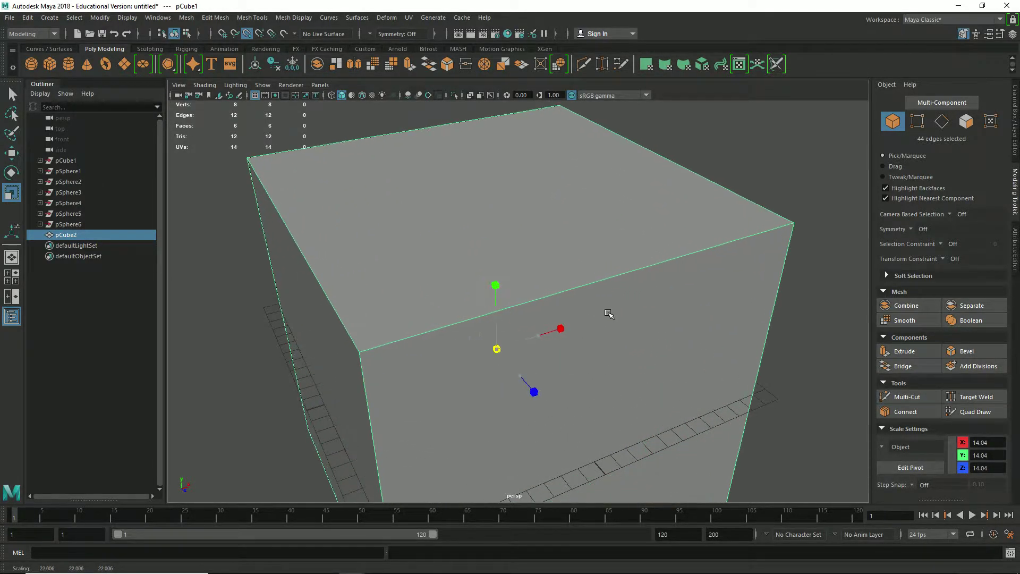
pyautogui.scroll(-5, 685, 398)
pyautogui.keyDown('alt'); pyautogui.moveTo(542, 471); pyautogui.dragTo(633, 440); pyautogui.keyUp('alt')
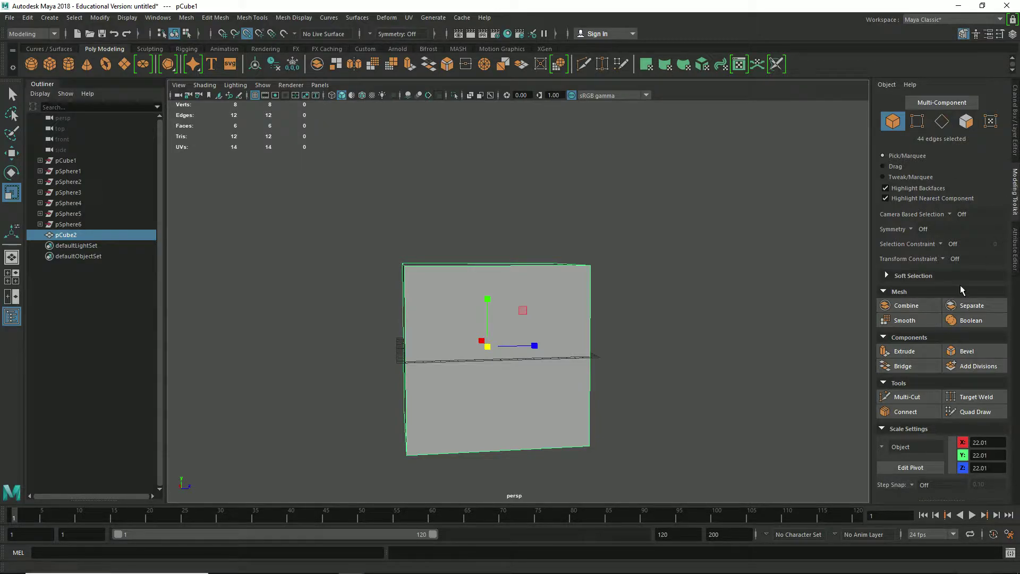
# Add divisions to the whole cube with Divisions set to 2
pyautogui.click(971, 368)
pyautogui.click(753, 315)
pyautogui.write('2')
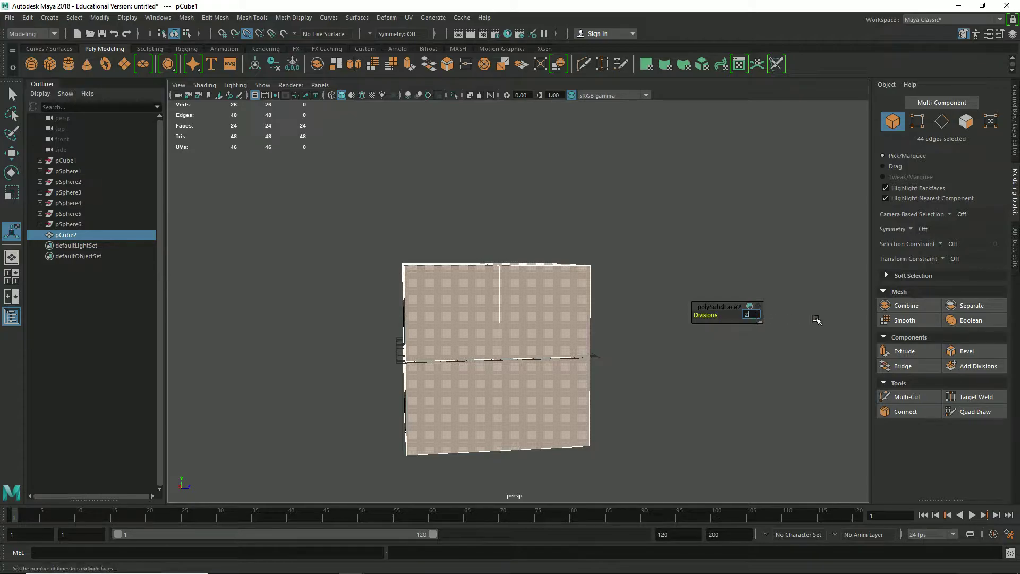
pyautogui.press('Return')
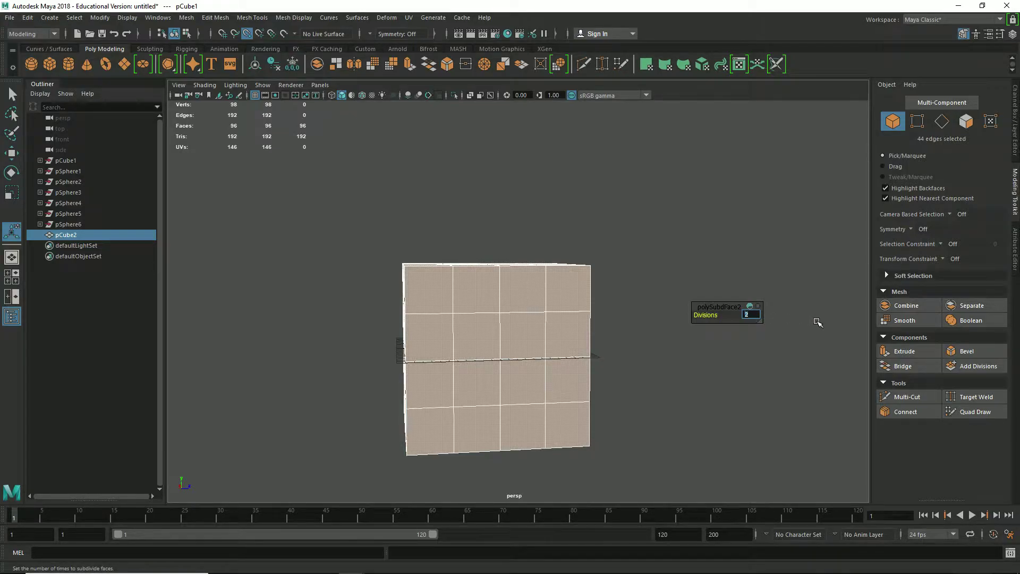
pyautogui.keyDown('alt'); pyautogui.moveTo(676, 369); pyautogui.dragTo(601, 391); pyautogui.keyUp('alt')
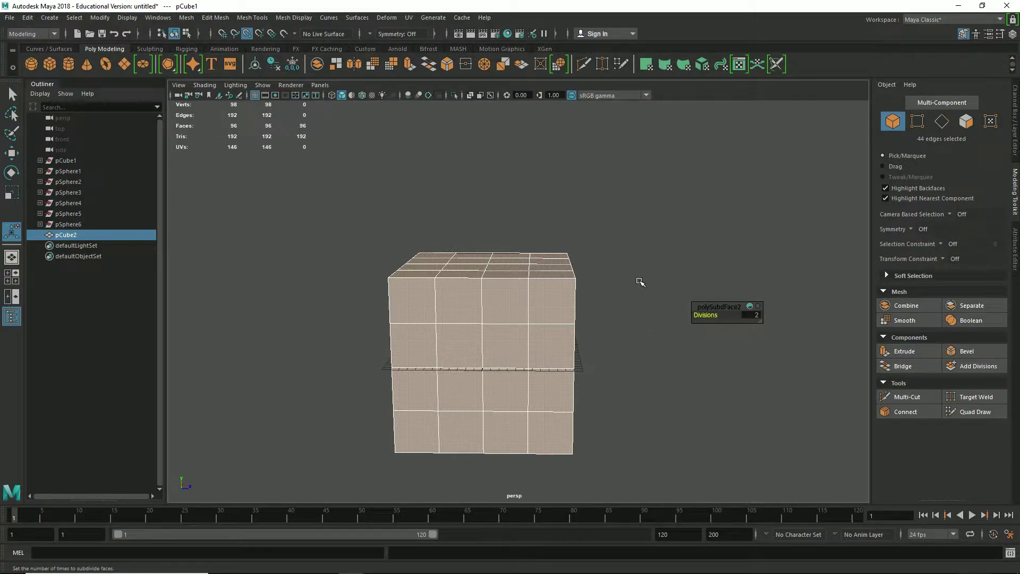
pyautogui.keyDown('alt'); pyautogui.moveTo(596, 288); pyautogui.dragTo(600, 283); pyautogui.keyUp('alt')
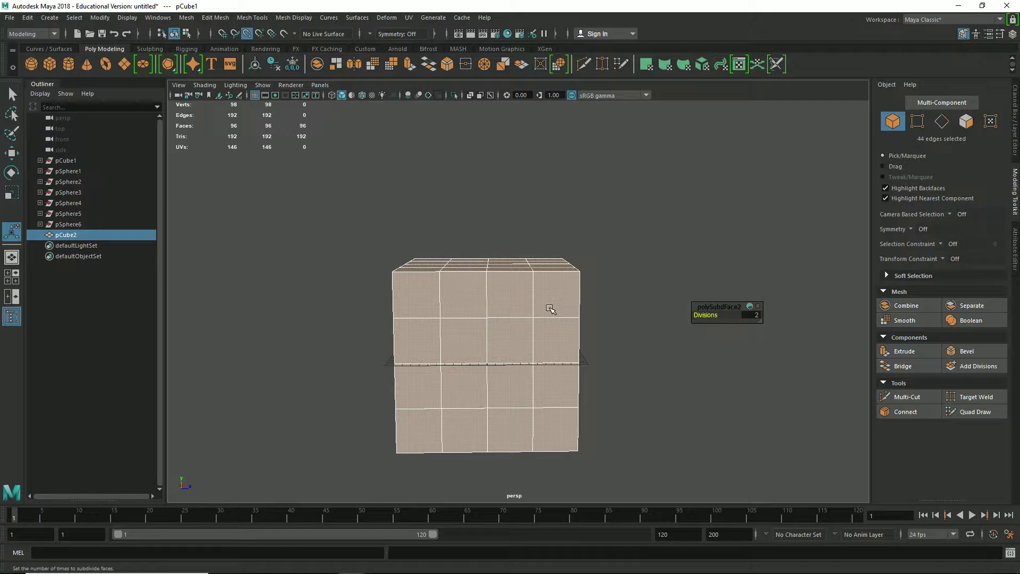
# Switch the cube to face mode and select the uppermost row of faces for moving
pyautogui.rightClick(494, 271)
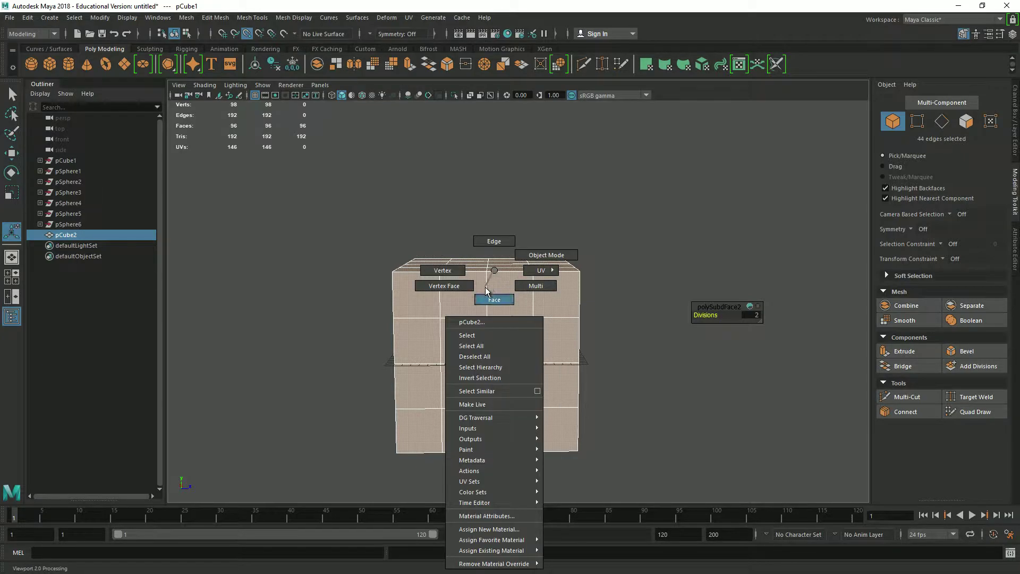
pyautogui.click(485, 288)
pyautogui.keyDown('alt'); pyautogui.moveTo(431, 272); pyautogui.dragTo(592, 274); pyautogui.keyUp('alt')
pyautogui.press('w')
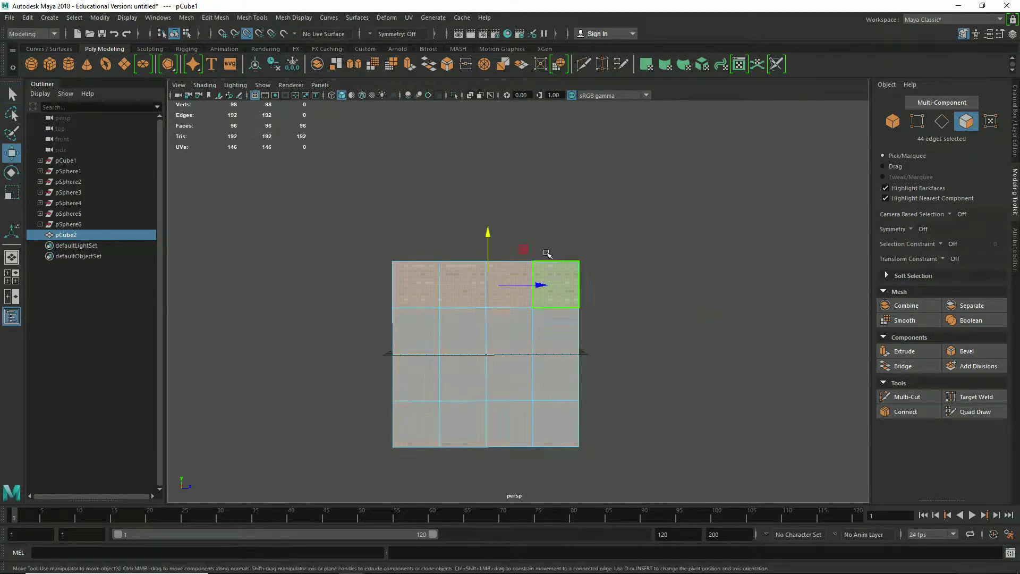
pyautogui.keyDown('alt'); pyautogui.moveTo(678, 318); pyautogui.dragTo(685, 330); pyautogui.keyUp('alt')
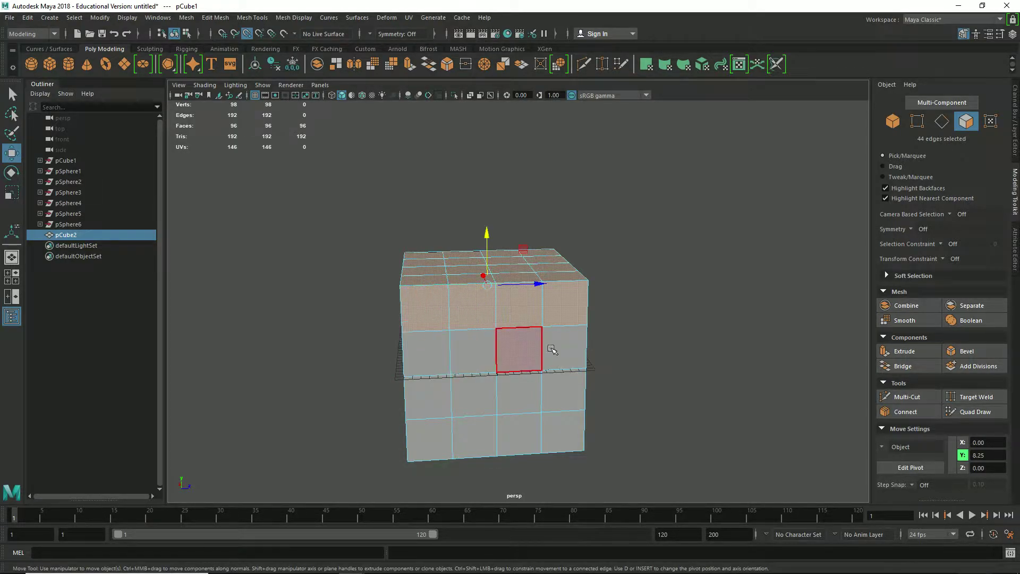
pyautogui.keyDown('alt'); pyautogui.moveTo(683, 394); pyautogui.dragTo(644, 401); pyautogui.keyUp('alt')
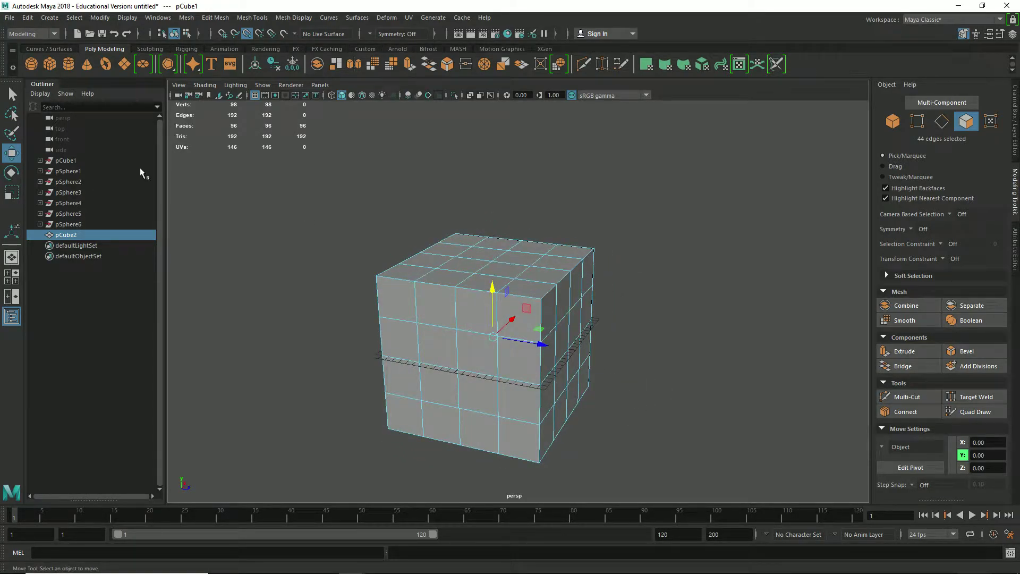
# Create a polygon sphere, scale it to about 2.9 and move it out of the cube's side to about X -10.06
pyautogui.click(31, 63)
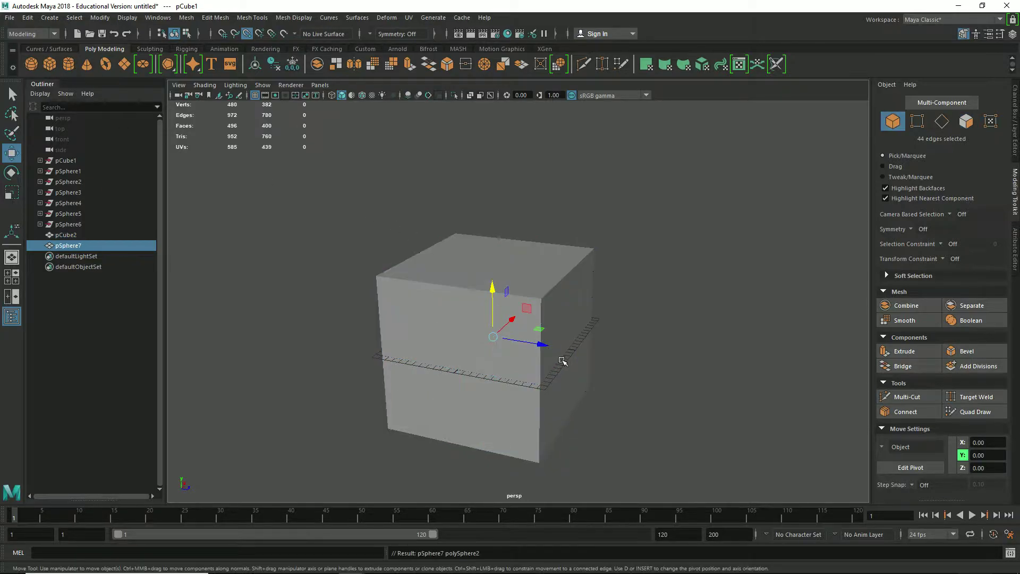
pyautogui.scroll(-5, 497, 325)
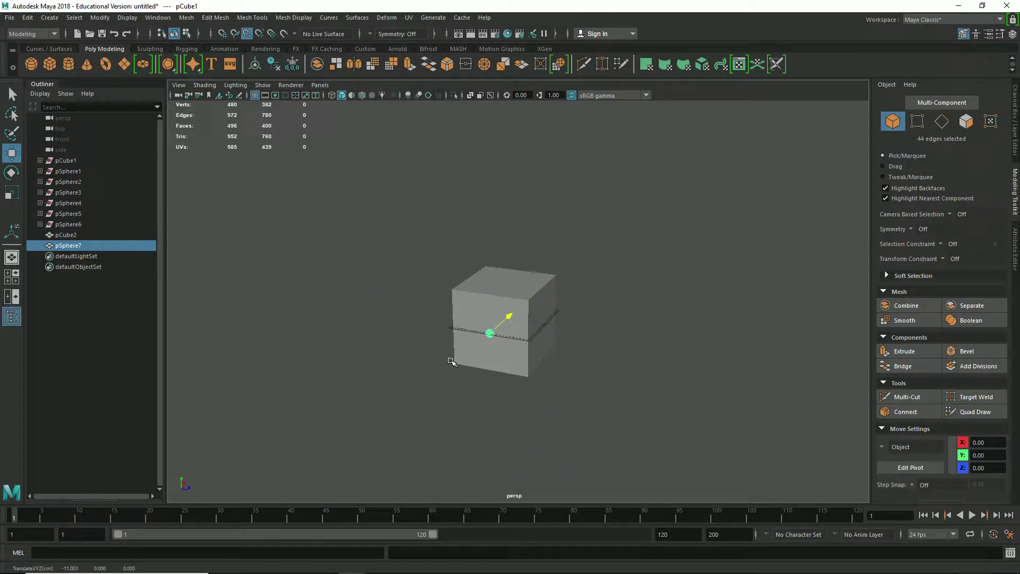
pyautogui.moveTo(508, 317)
pyautogui.mouseDown()
pyautogui.moveTo(478, 353)
pyautogui.moveTo(515, 375)
pyautogui.moveTo(479, 335)
pyautogui.moveTo(516, 320)
pyautogui.mouseUp()
pyautogui.press('r')
pyautogui.press('w')
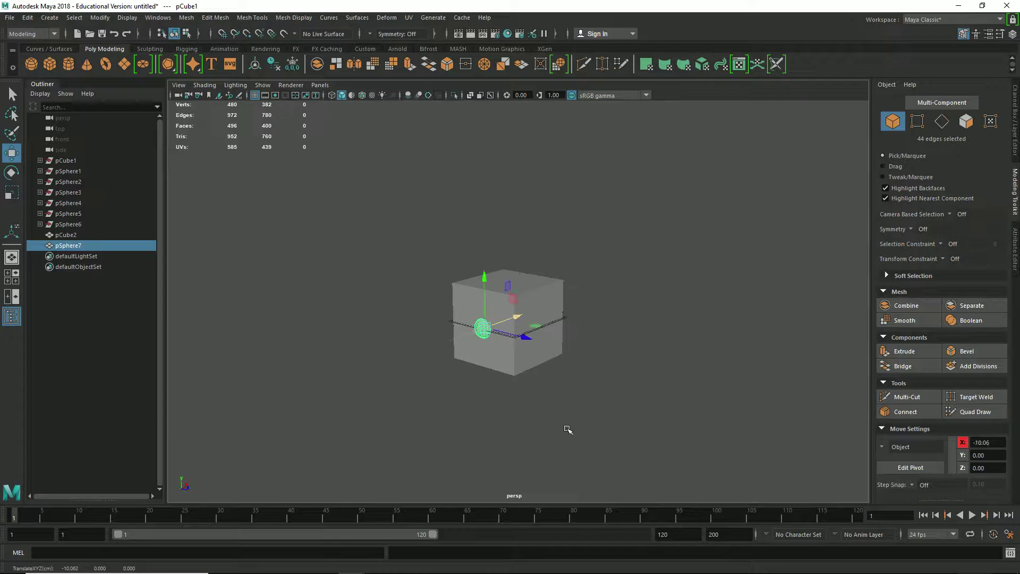
# Move the sphere sideways along the cube's face to about Z -5.93
pyautogui.keyDown('alt'); pyautogui.moveTo(567, 429); pyautogui.dragTo(565, 378); pyautogui.keyUp('alt')
pyautogui.click(487, 333)
pyautogui.moveTo(538, 332); pyautogui.dragTo(514, 337)
pyautogui.scroll(2, 490, 339)
pyautogui.scroll(2, 489, 339)
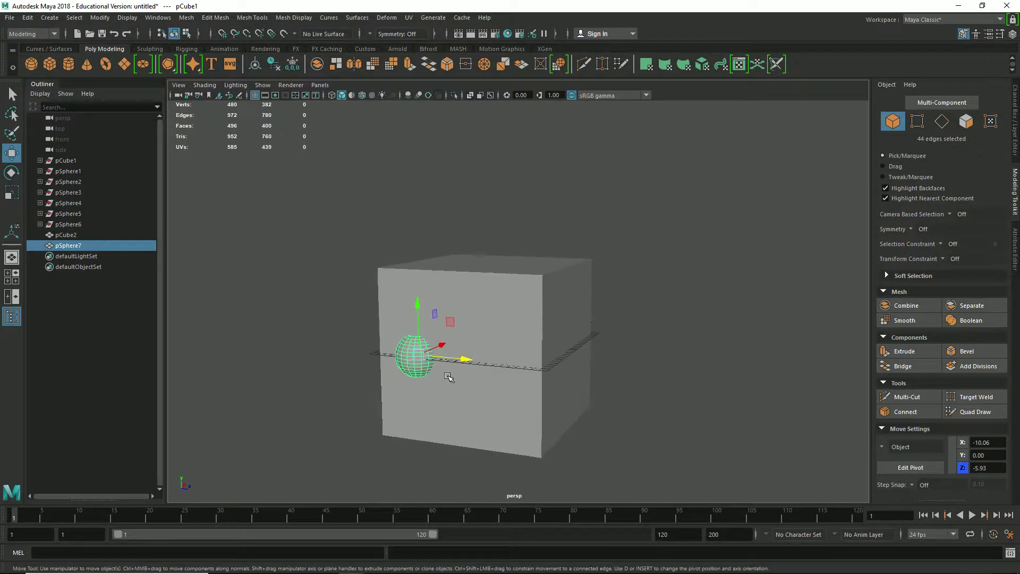
pyautogui.keyDown('alt'); pyautogui.moveTo(435, 390); pyautogui.dragTo(456, 399); pyautogui.keyUp('alt')
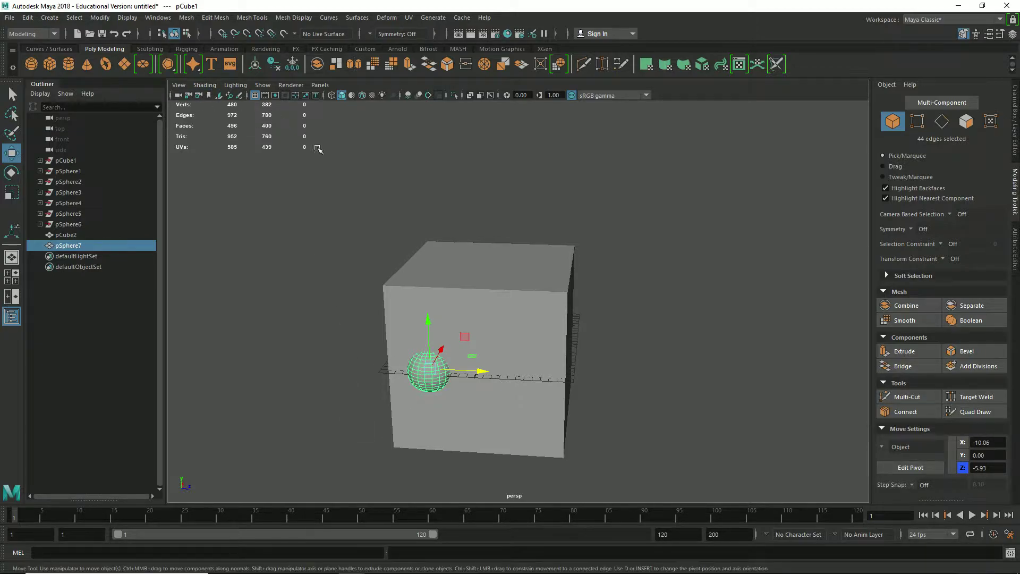
# Compare the mesh density of the cube and the sphere by selecting each in turn
pyautogui.click(500, 321)
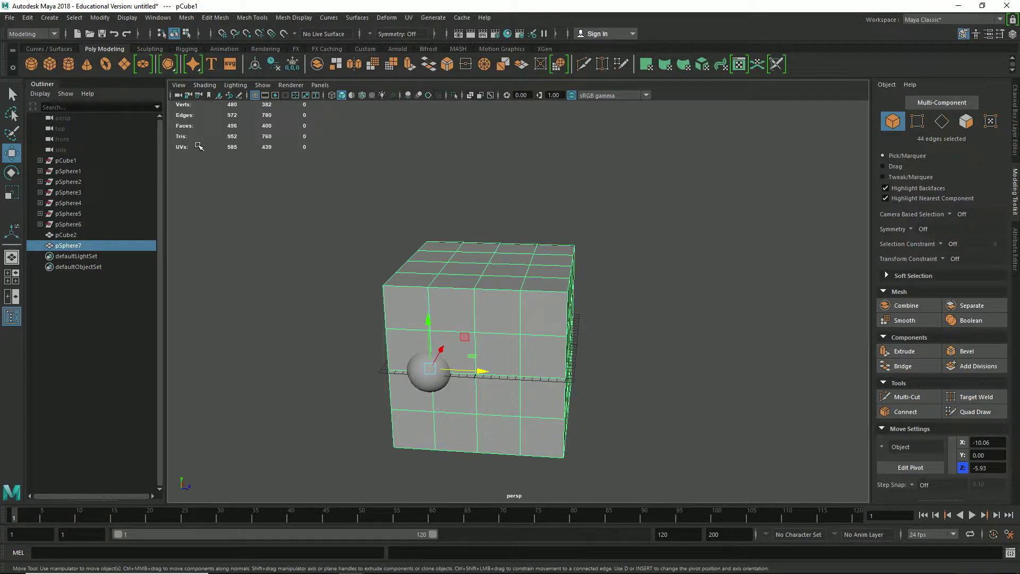
pyautogui.click(421, 367)
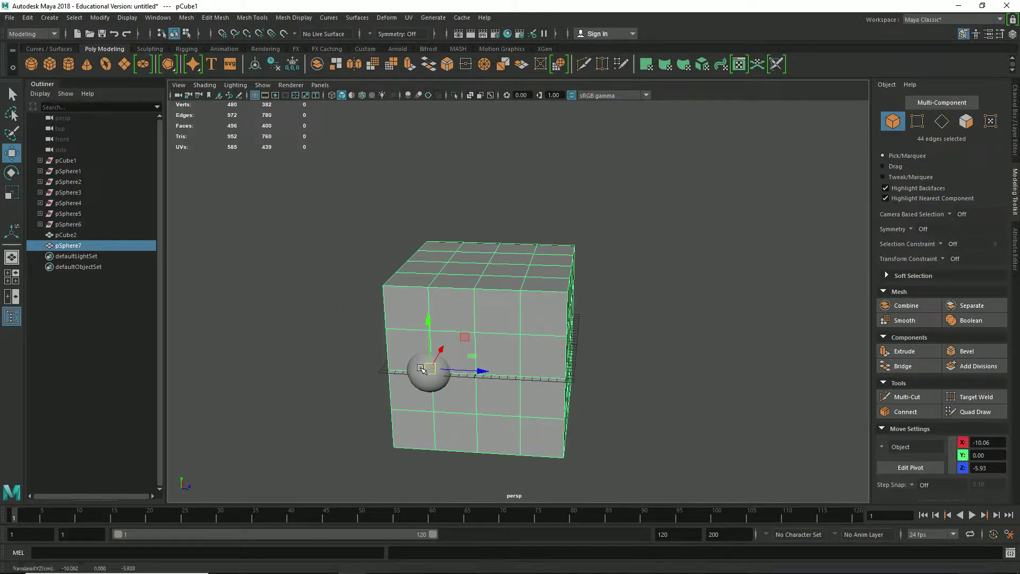
pyautogui.click(417, 380)
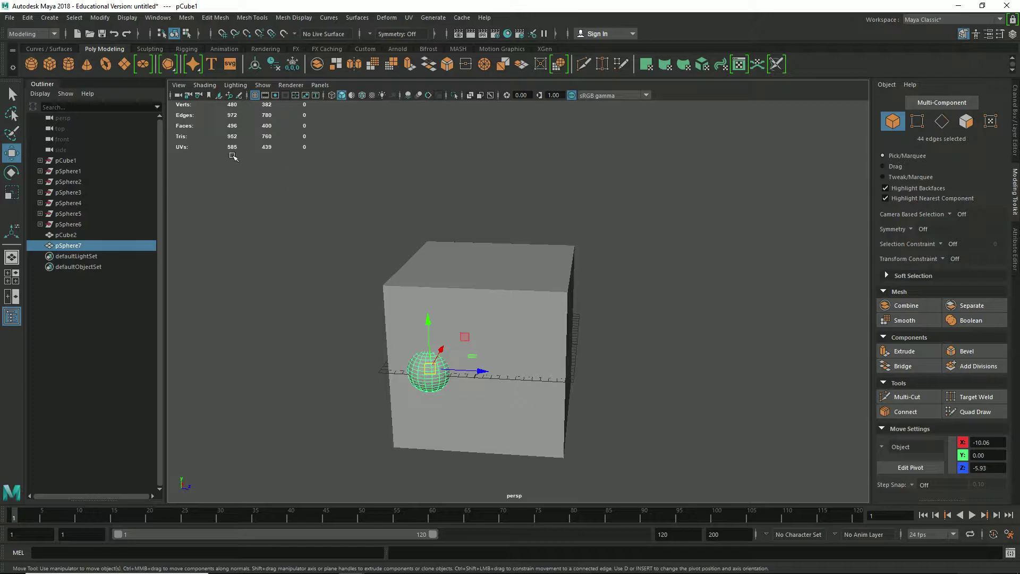
pyautogui.click(458, 304)
pyautogui.click(417, 368)
pyautogui.moveTo(417, 365); pyautogui.dragTo(478, 255, button='right')
pyautogui.click(478, 304)
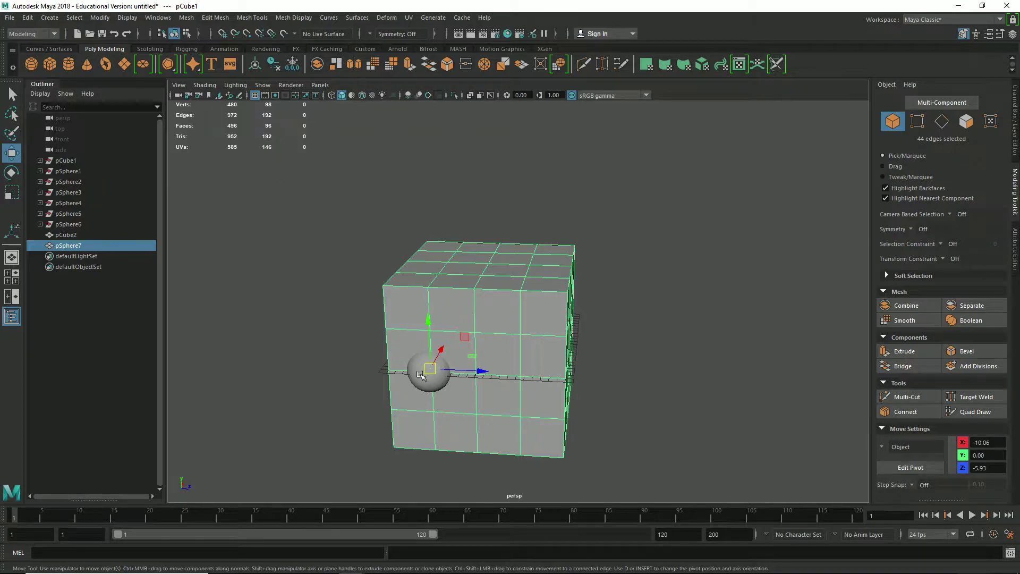
pyautogui.click(417, 372)
pyautogui.click(472, 344)
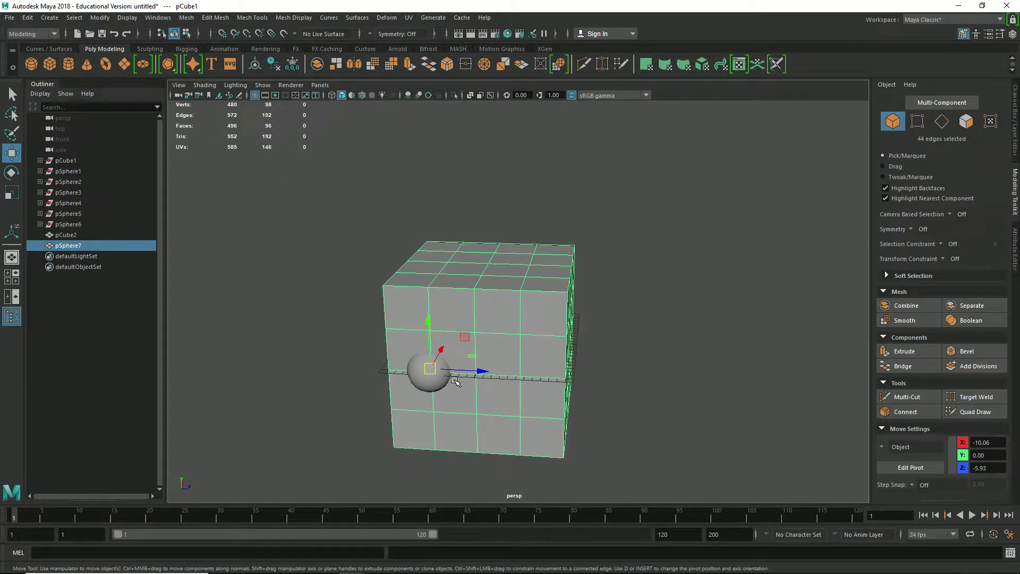
pyautogui.click(423, 382)
pyautogui.click(340, 357)
pyautogui.click(426, 381)
pyautogui.click(376, 295)
pyautogui.click(441, 311)
pyautogui.click(329, 310)
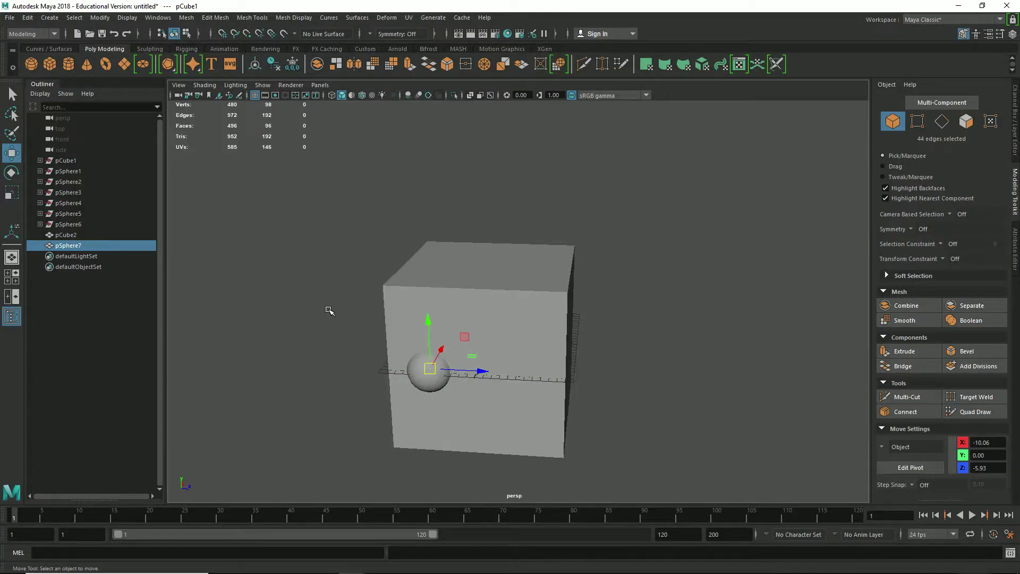
pyautogui.click(424, 387)
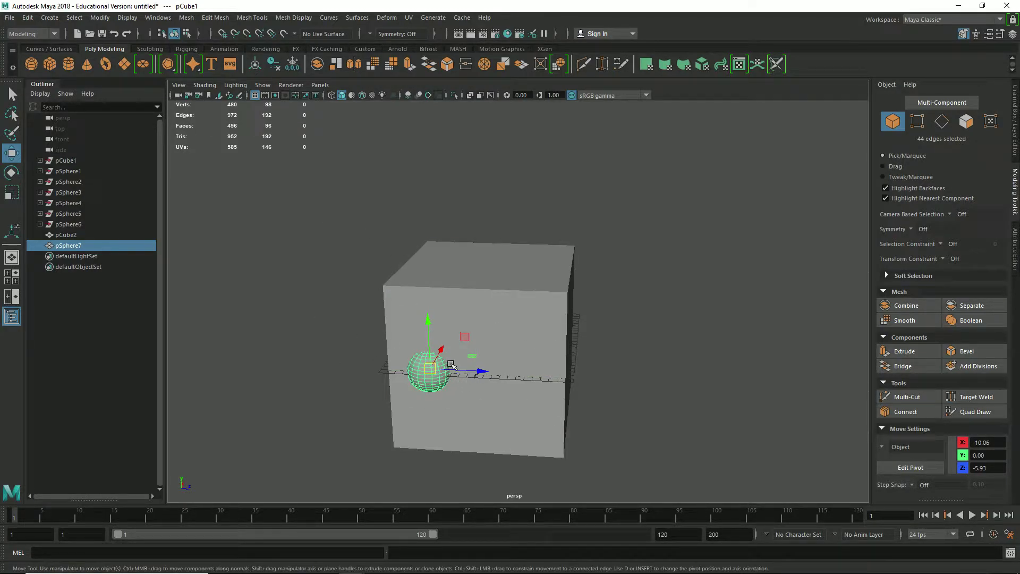
pyautogui.moveTo(429, 343); pyautogui.dragTo(429, 311)
pyautogui.hotkey('ctrl', 'z')
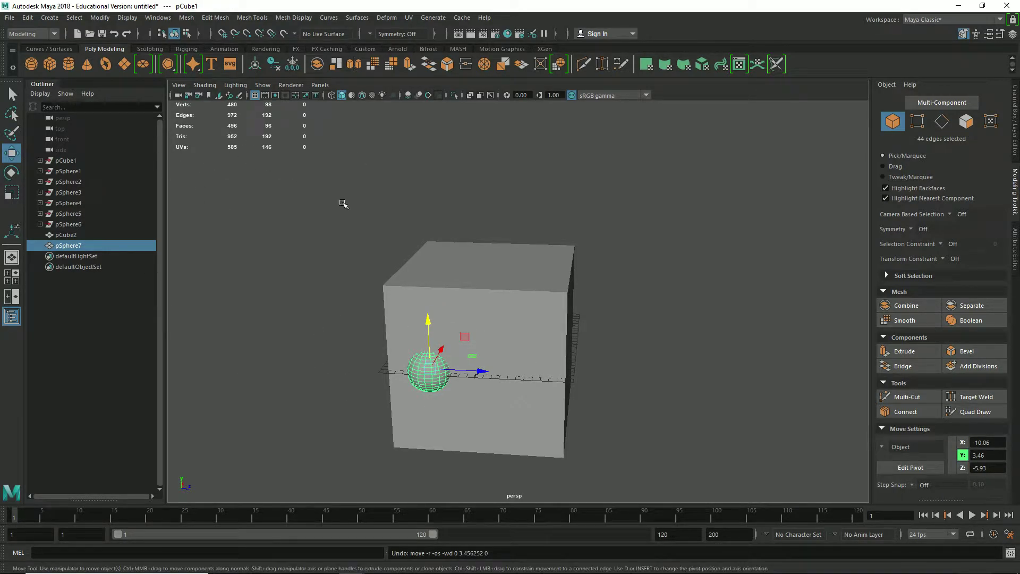
# Open the sphere's polySphere2 construction attributes
pyautogui.click(1016, 249)
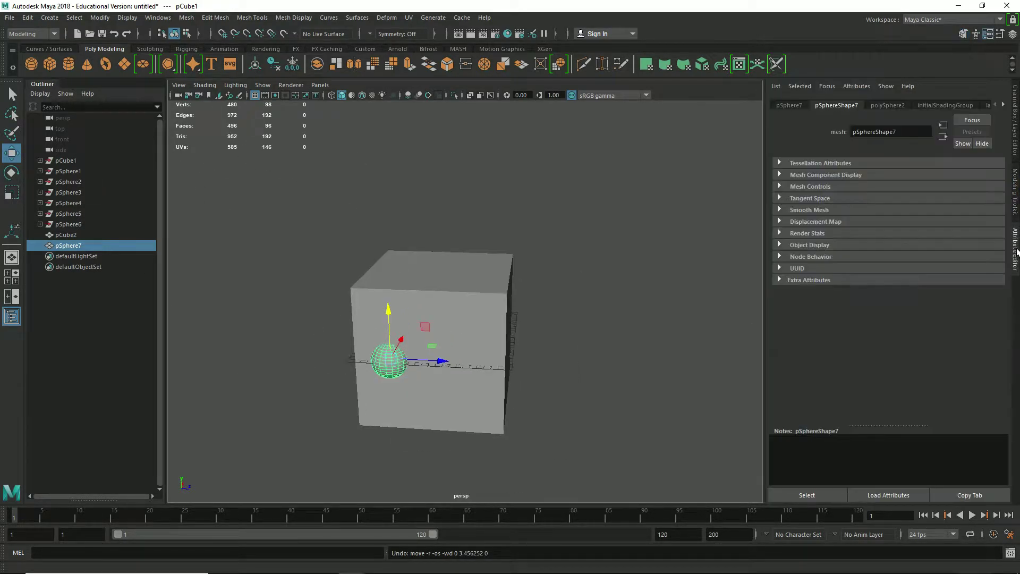
pyautogui.click(799, 106)
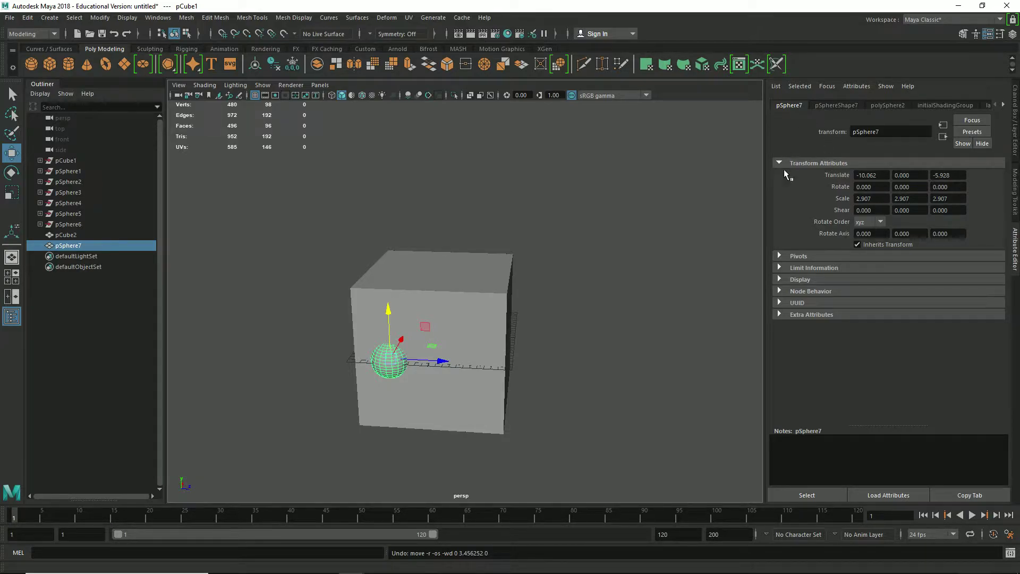
pyautogui.click(882, 106)
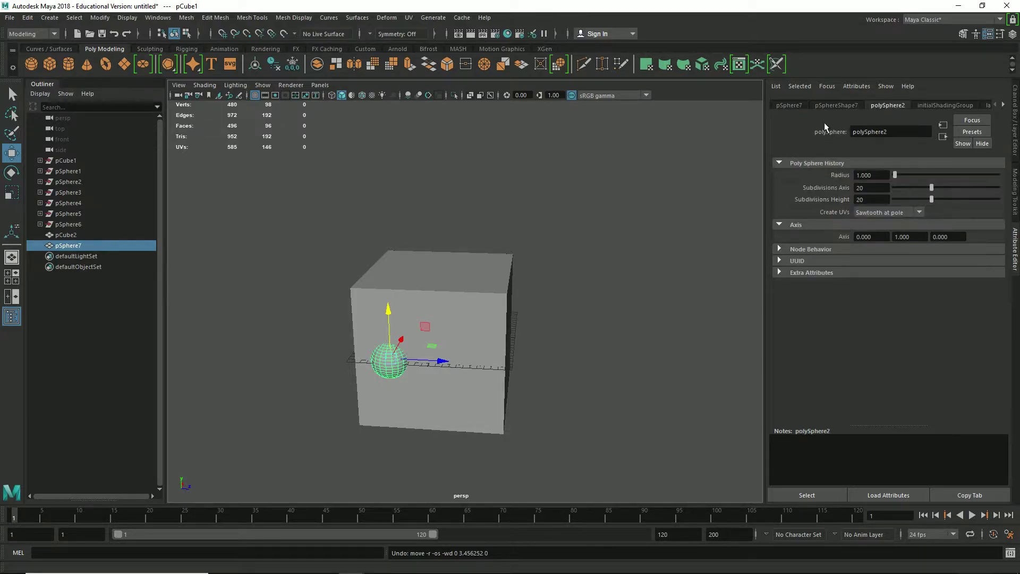
# Set the sphere's axis and height subdivisions to 10 each
pyautogui.doubleClick(880, 188)
pyautogui.write('10')
pyautogui.press('Tab')
pyautogui.write('10')
pyautogui.press('Return')
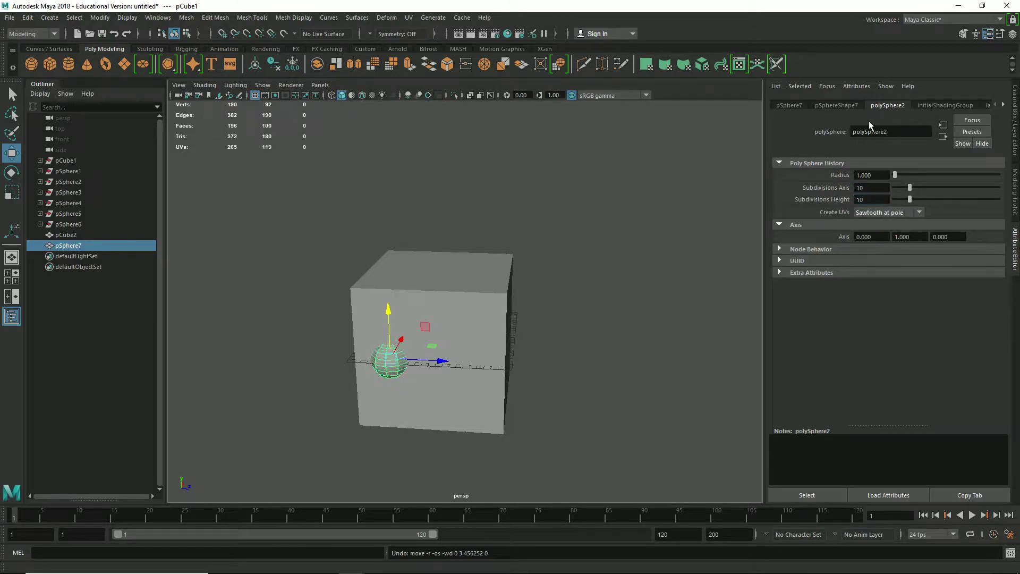
# Set the sphere's Subdivisions Axis and Subdivisions Height to 16 each
pyautogui.scroll(5, 419, 403)
pyautogui.keyDown('alt'); pyautogui.moveTo(328, 427); pyautogui.dragTo(478, 399); pyautogui.keyUp('alt')
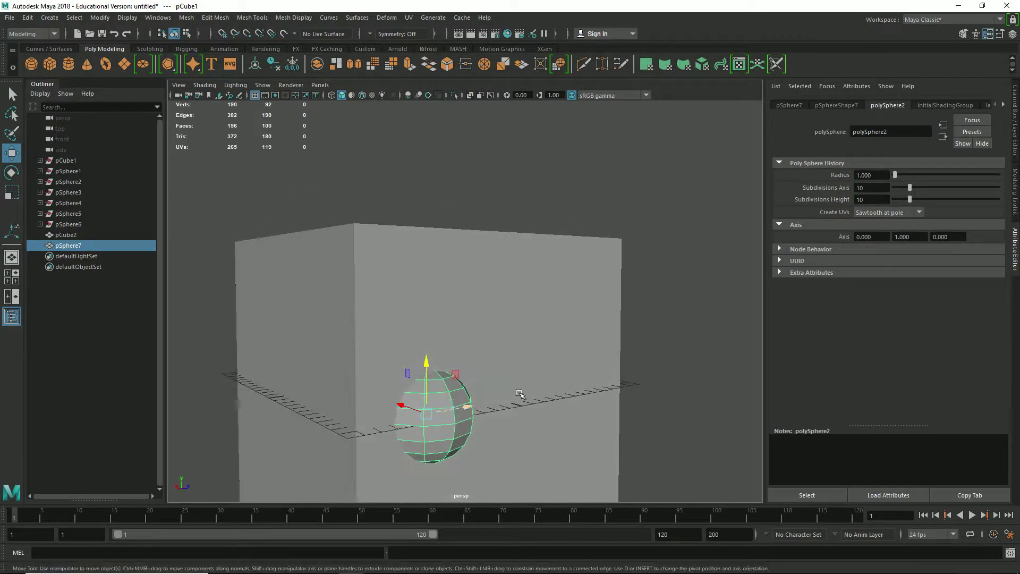
pyautogui.write('16')
pyautogui.press('Tab')
pyautogui.write('16')
pyautogui.press('Return')
pyautogui.keyDown('alt'); pyautogui.moveTo(692, 250); pyautogui.dragTo(665, 264); pyautogui.keyUp('alt')
pyautogui.keyDown('alt'); pyautogui.moveTo(438, 286); pyautogui.dragTo(455, 237); pyautogui.keyUp('alt')
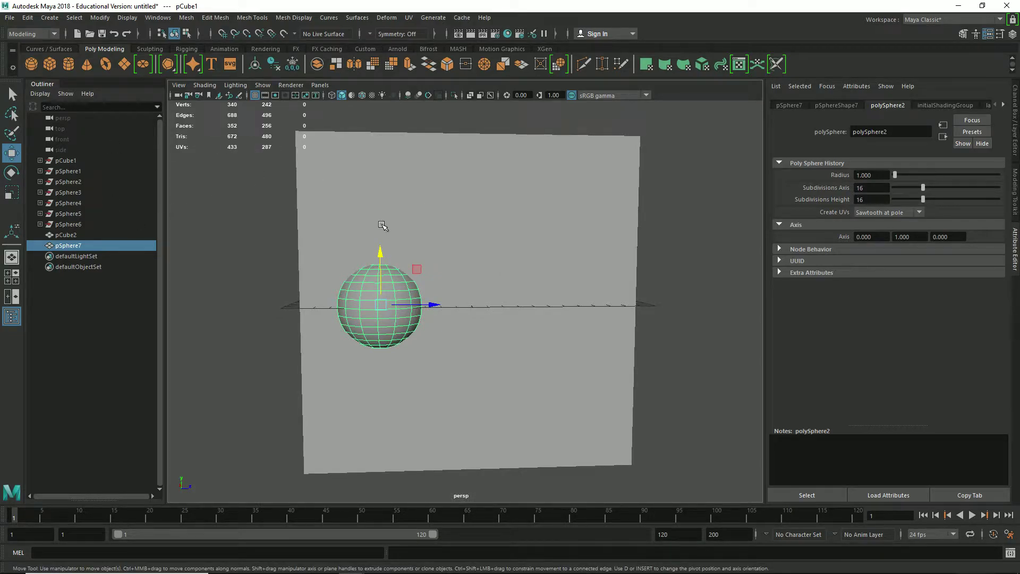
# Snap the sphere's centre onto the cube's grid vertex at about X -11.003, Y 0, Z -5.501
pyautogui.click(381, 252)
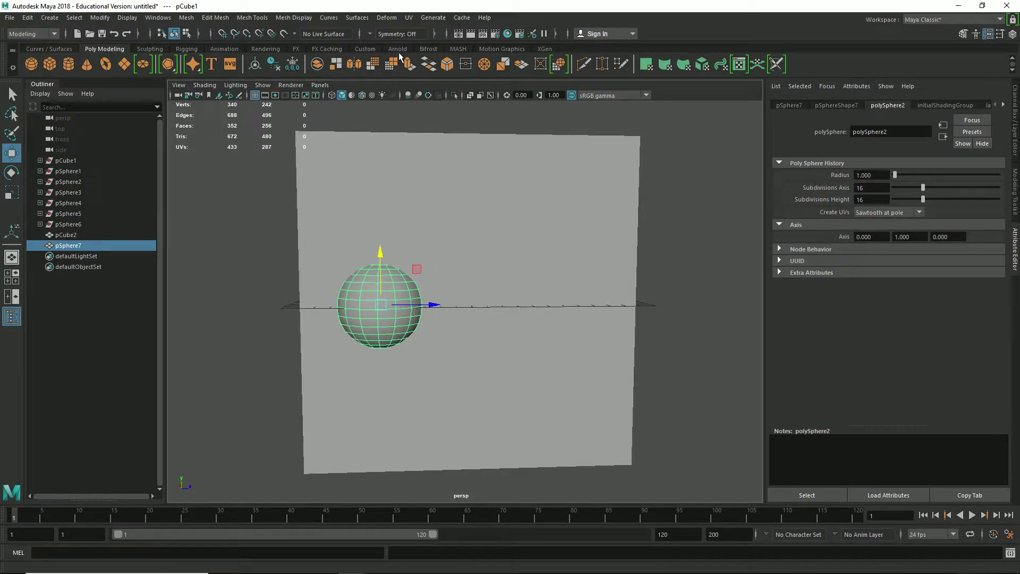
pyautogui.click(253, 34)
pyautogui.keyDown('alt'); pyautogui.moveTo(396, 234); pyautogui.dragTo(566, 362); pyautogui.keyUp('alt')
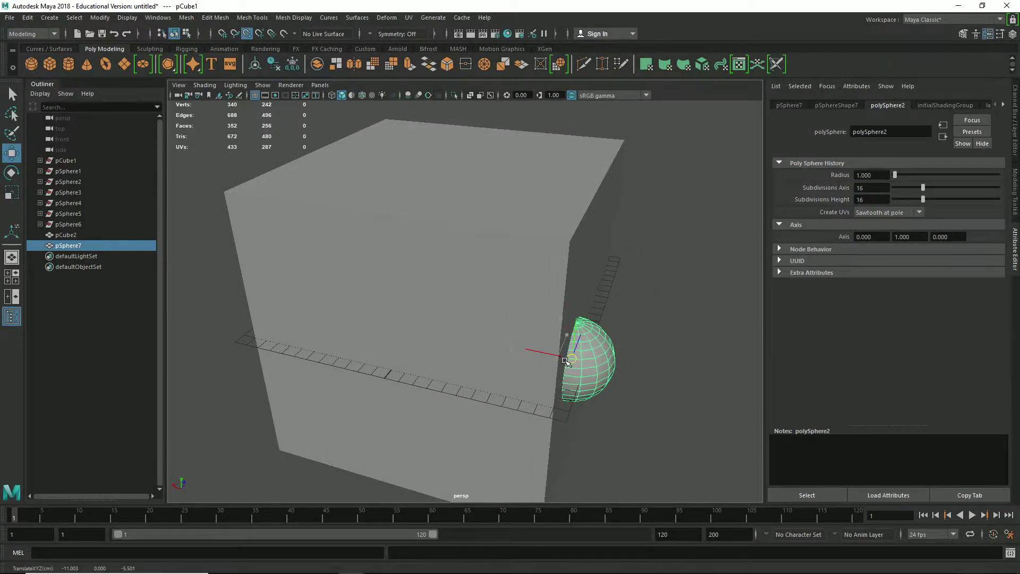
# Display the scene in wireframe and check the sphere's placement on the cube's vertex
pyautogui.press('4')
pyautogui.moveTo(659, 350)
pyautogui.keyDown('alt'); pyautogui.mouseDown()
pyautogui.moveTo(679, 356)
pyautogui.moveTo(642, 341)
pyautogui.moveTo(583, 339)
pyautogui.mouseUp(); pyautogui.keyUp('alt')
pyautogui.moveTo(433, 326)
pyautogui.keyDown('alt'); pyautogui.mouseDown()
pyautogui.moveTo(391, 325)
pyautogui.moveTo(374, 295)
pyautogui.moveTo(292, 326)
pyautogui.moveTo(446, 335)
pyautogui.mouseUp(); pyautogui.keyUp('alt')
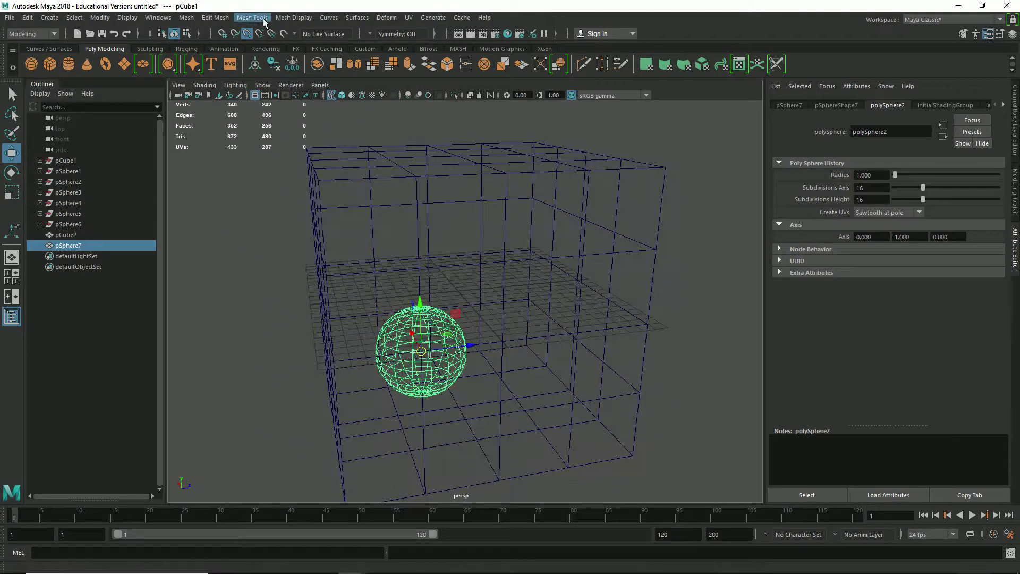
pyautogui.moveTo(375, 234)
pyautogui.keyDown('alt'); pyautogui.mouseDown()
pyautogui.moveTo(399, 307)
pyautogui.moveTo(425, 308)
pyautogui.mouseUp(); pyautogui.keyUp('alt')
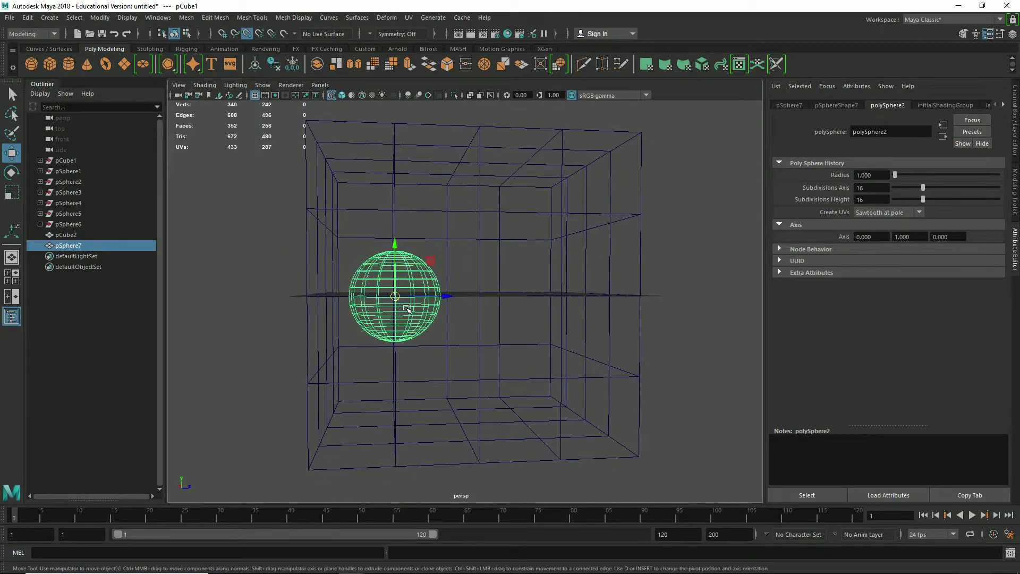
pyautogui.press('5')
pyautogui.hotkey('ctrl', 'd')
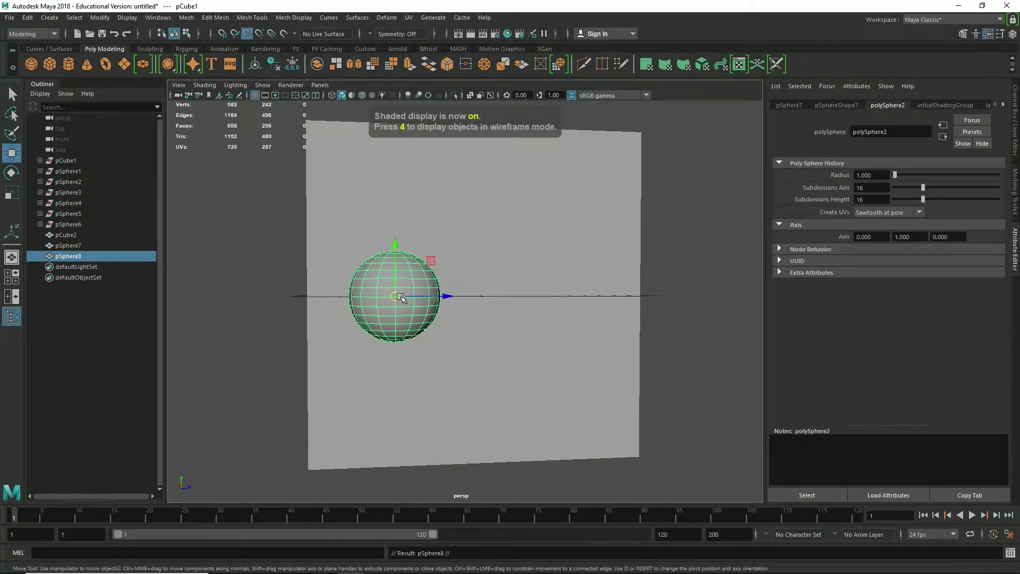
pyautogui.moveTo(395, 243); pyautogui.dragTo(393, 220)
pyautogui.keyDown('alt'); pyautogui.moveTo(483, 265); pyautogui.dragTo(471, 276); pyautogui.keyUp('alt')
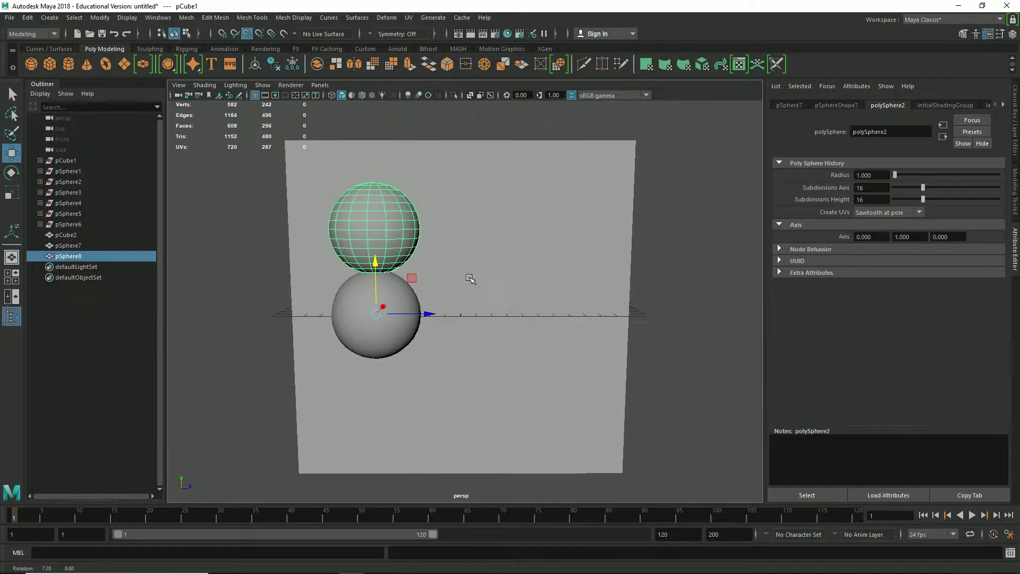
pyautogui.press('Delete')
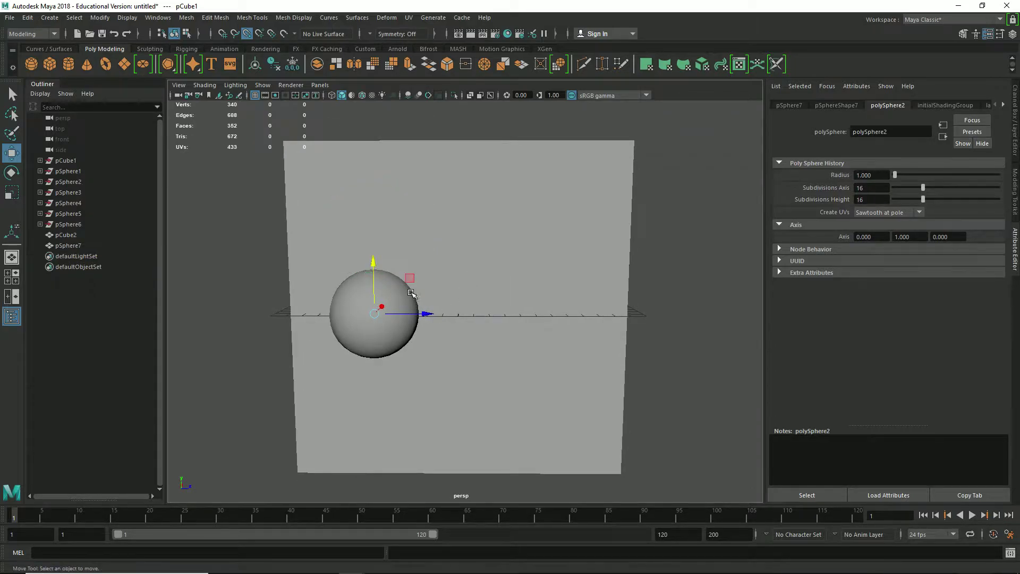
# Scale the sphere on the cube's side down uniformly to about 2.528
pyautogui.moveTo(386, 270); pyautogui.dragTo(392, 302, button='right')
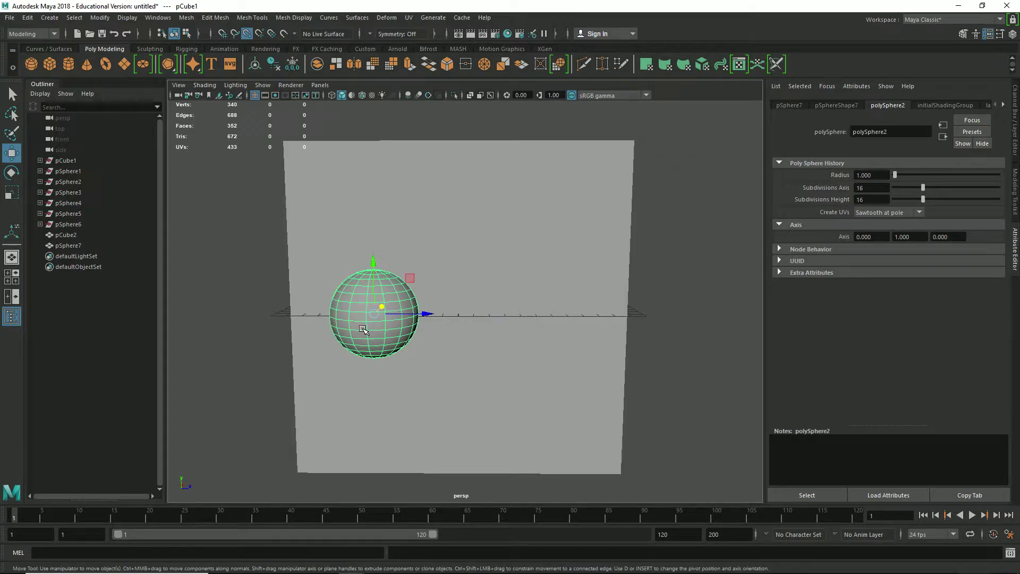
pyautogui.press('r')
pyautogui.moveTo(363, 329); pyautogui.dragTo(364, 327, button='middle')
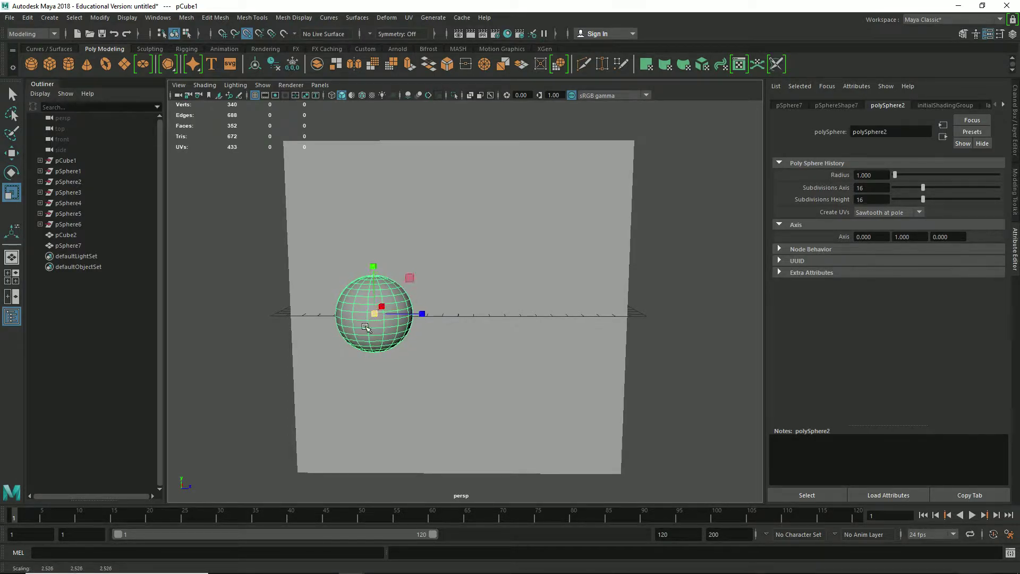
# Duplicate the sphere twice along Y, placing one copy above and one below it to form a vertical column of three
pyautogui.press('w')
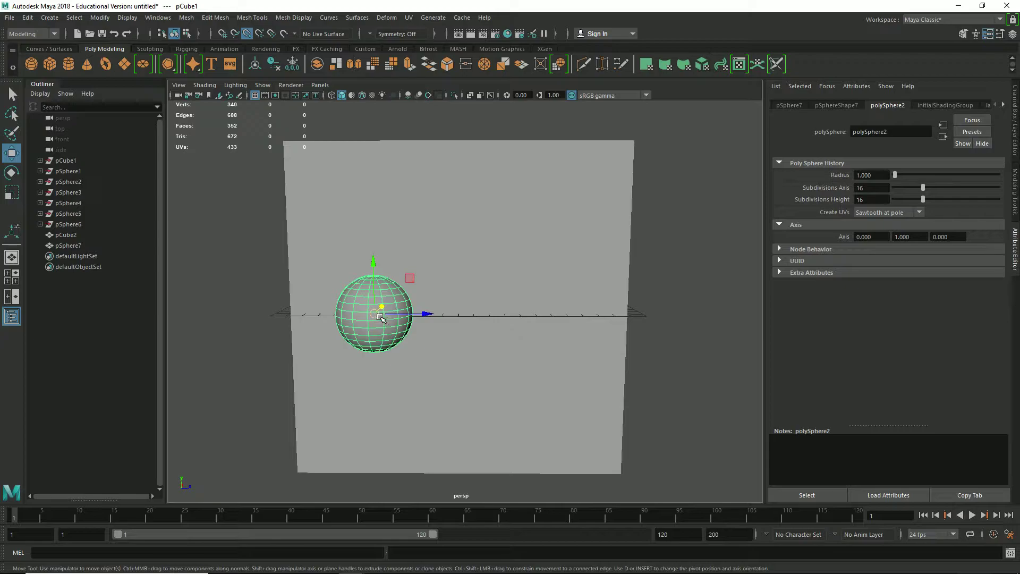
pyautogui.hotkey('ctrl', 'd')
pyautogui.moveTo(374, 272); pyautogui.dragTo(368, 227)
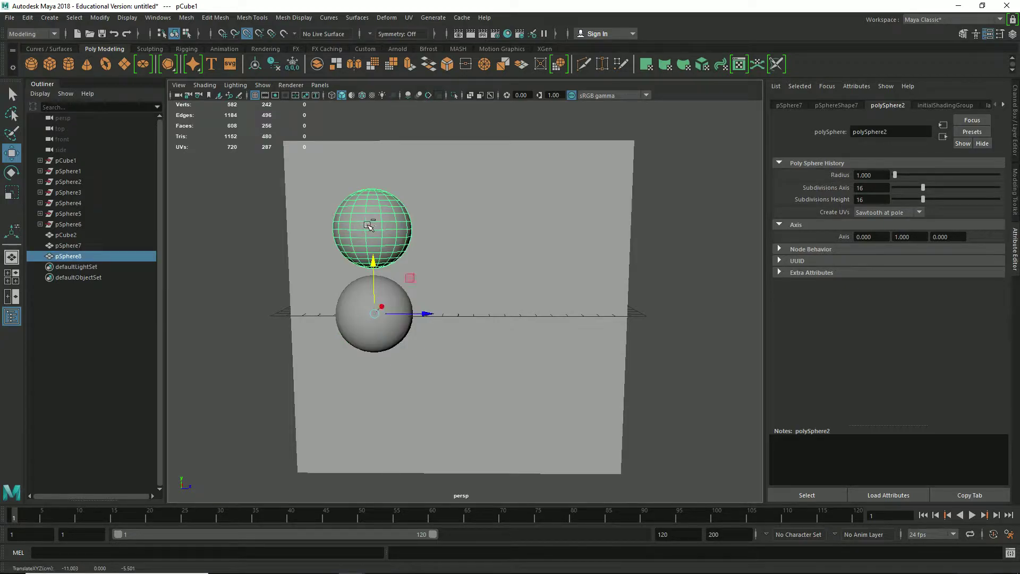
pyautogui.hotkey('ctrl', 'd')
pyautogui.moveTo(377, 231); pyautogui.dragTo(380, 449, button='middle')
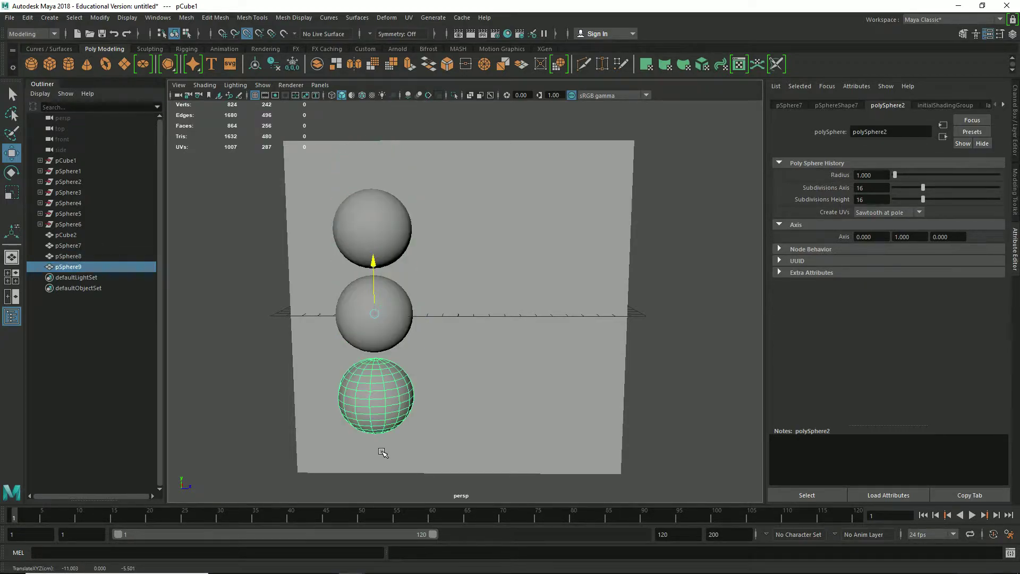
# Duplicate the whole column of three spheres along Z to the other side of the face, making two columns
pyautogui.keyDown('shift'); pyautogui.click(372, 297); pyautogui.keyUp('shift')
pyautogui.keyDown('shift'); pyautogui.click(364, 199); pyautogui.keyUp('shift')
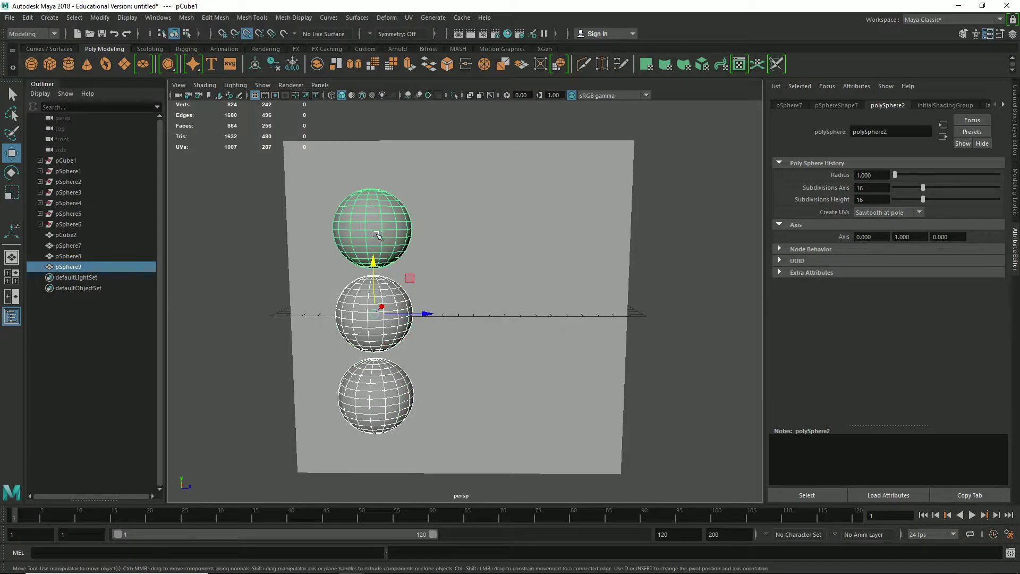
pyautogui.hotkey('ctrl', 'd')
pyautogui.moveTo(419, 314); pyautogui.dragTo(511, 314)
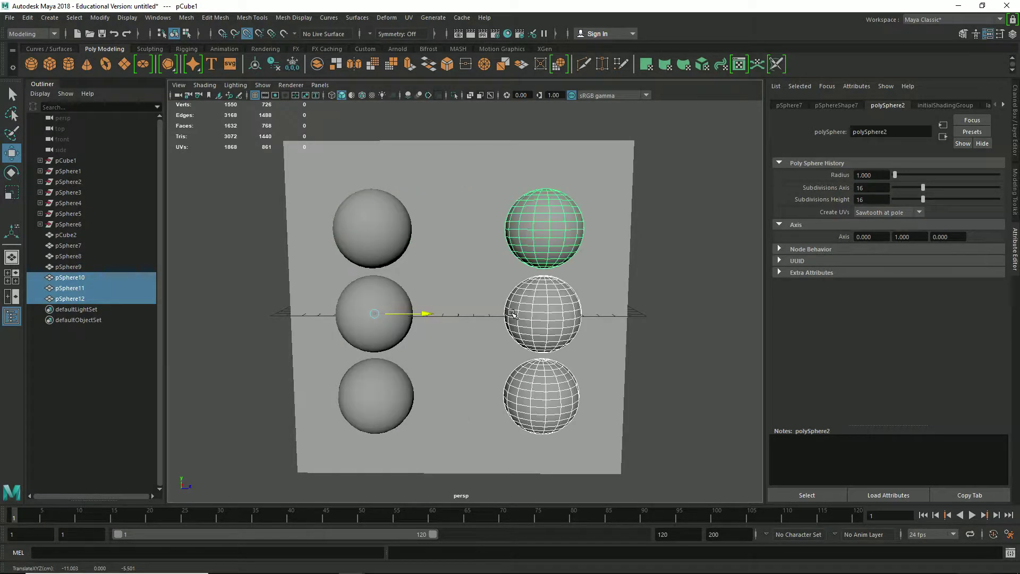
# Duplicate one sphere and snap it to the centre vertex of the face opposite the six spheres
pyautogui.scroll(-5, 693, 308)
pyautogui.keyDown('alt'); pyautogui.moveTo(692, 308); pyautogui.dragTo(619, 332); pyautogui.keyUp('alt')
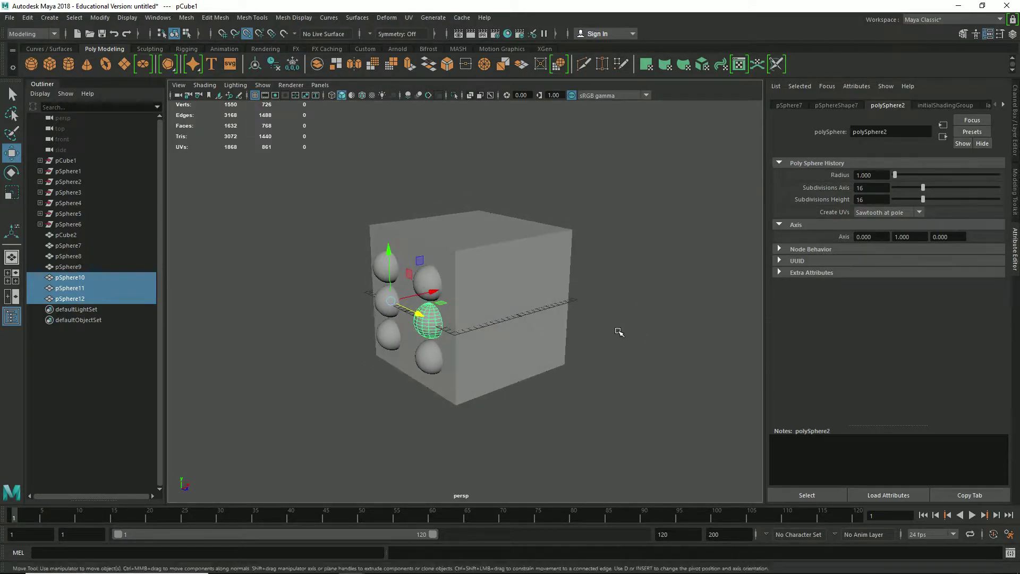
pyautogui.hotkey('ctrl', 'd')
pyautogui.press('e')
pyautogui.press('w')
pyautogui.moveTo(432, 321); pyautogui.dragTo(517, 315)
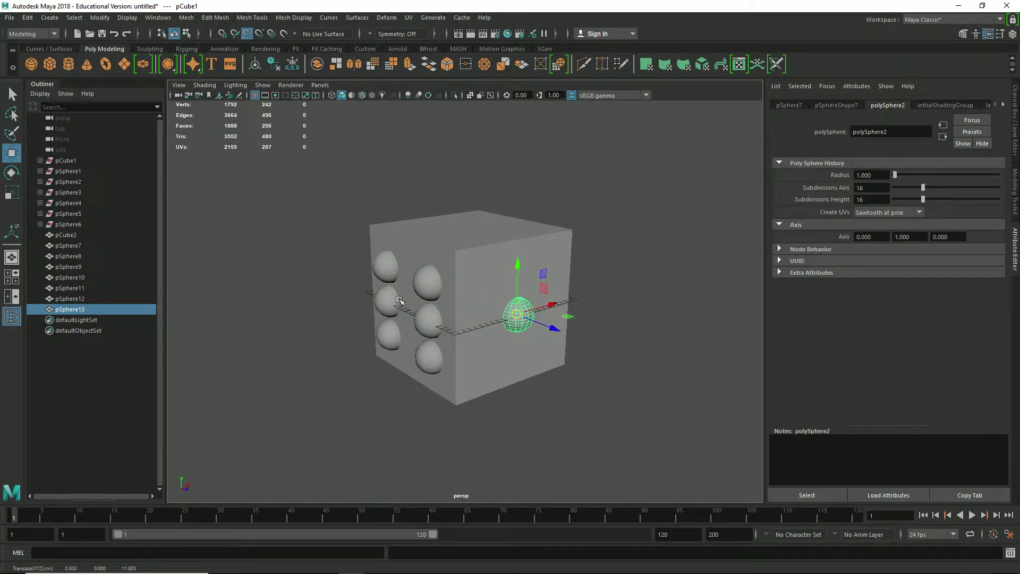
pyautogui.keyDown('alt'); pyautogui.moveTo(645, 266); pyautogui.dragTo(532, 267); pyautogui.keyUp('alt')
pyautogui.moveTo(429, 325); pyautogui.dragTo(538, 323)
pyautogui.keyDown('alt'); pyautogui.moveTo(643, 321); pyautogui.dragTo(597, 312); pyautogui.keyUp('alt')
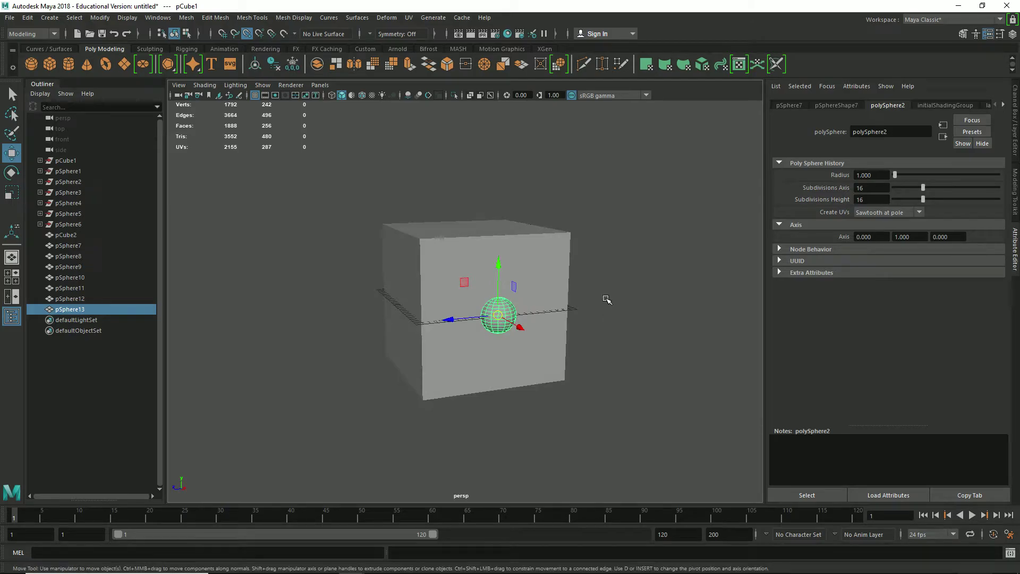
# Duplicate the single centre sphere and snap it onto the adjacent face's lower grid vertex at X -5.501, Y -5.501, Z 11.003
pyautogui.keyDown('alt'); pyautogui.moveTo(472, 340); pyautogui.dragTo(469, 385); pyautogui.keyUp('alt')
pyautogui.keyDown('alt'); pyautogui.moveTo(506, 396); pyautogui.dragTo(538, 370); pyautogui.keyUp('alt')
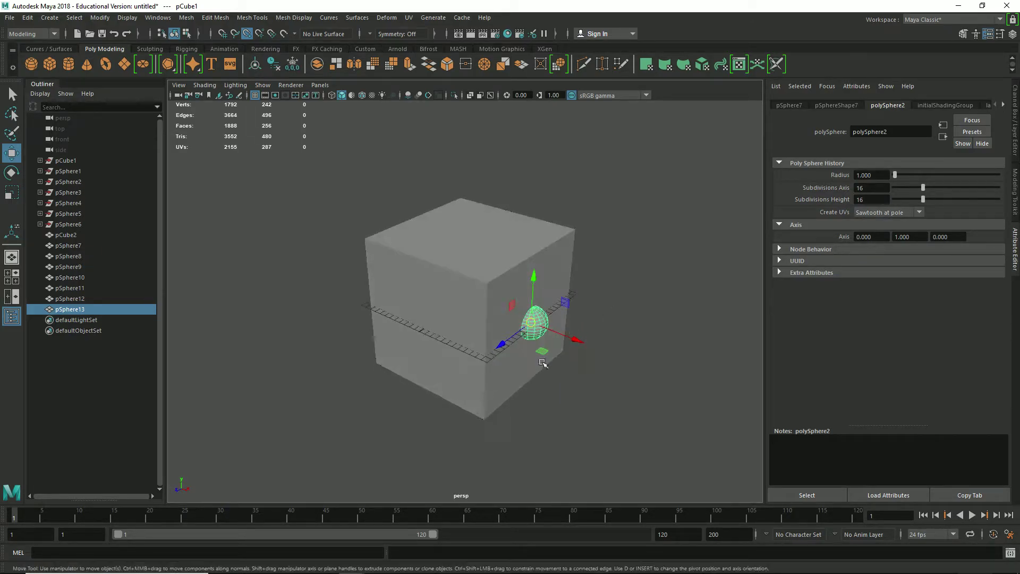
pyautogui.hotkey('ctrl', 'd')
pyautogui.moveTo(532, 328); pyautogui.dragTo(391, 379)
pyautogui.keyDown('alt'); pyautogui.moveTo(428, 411); pyautogui.dragTo(477, 402); pyautogui.keyUp('alt')
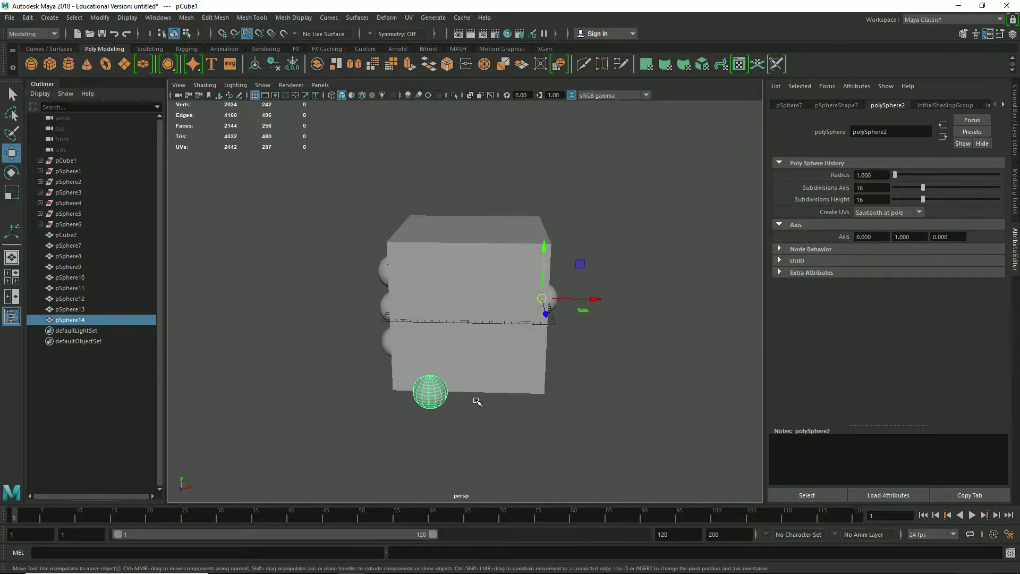
pyautogui.press('e')
pyautogui.press('w')
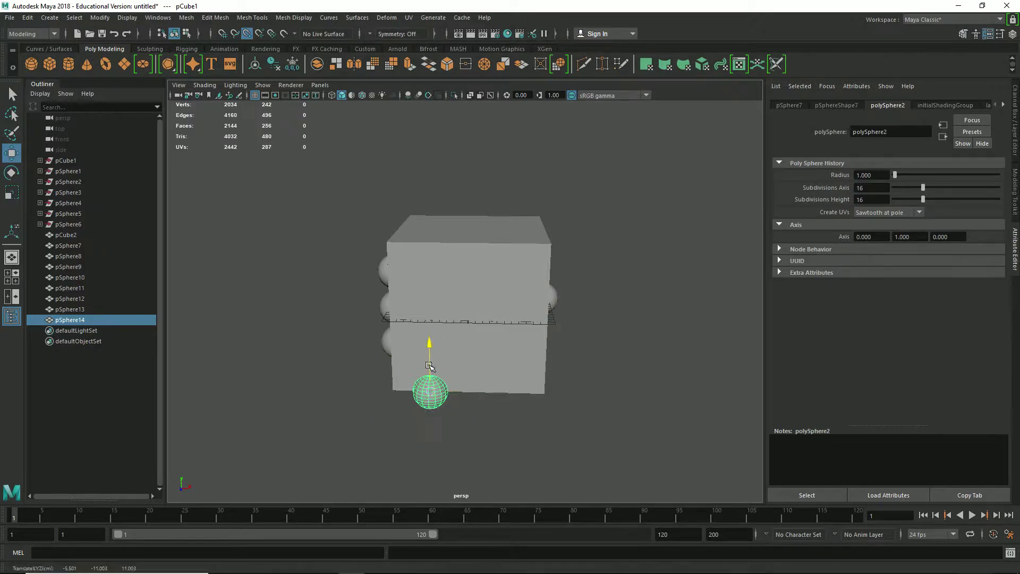
pyautogui.keyDown('alt'); pyautogui.moveTo(429, 366); pyautogui.dragTo(515, 358); pyautogui.keyUp('alt')
# Duplicate that sphere along X to the same face's other lower grid vertex and check its placement in wireframe
pyautogui.hotkey('ctrl', 'd')
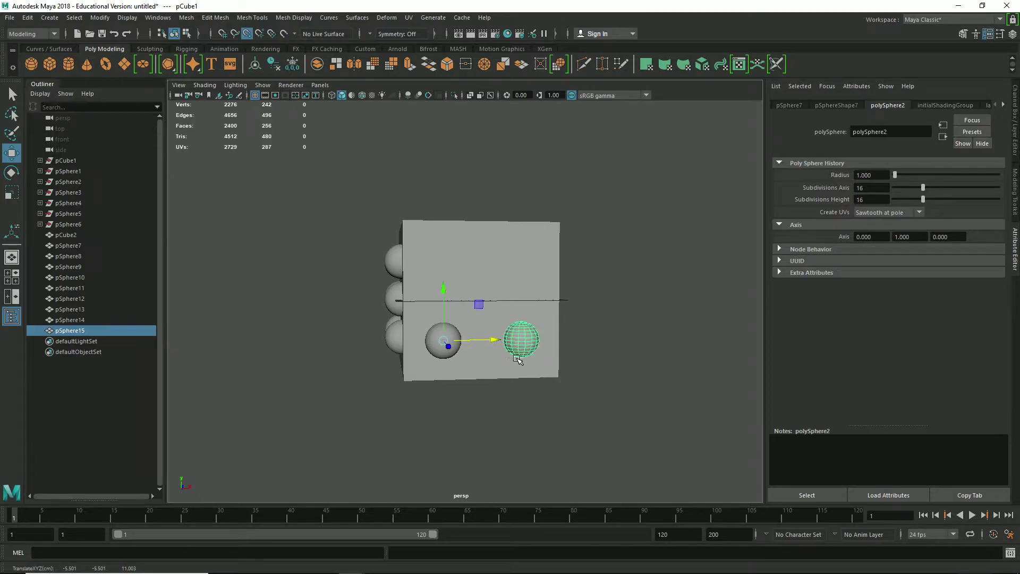
pyautogui.press('4')
pyautogui.moveTo(550, 317)
pyautogui.keyDown('alt'); pyautogui.mouseDown()
pyautogui.moveTo(547, 325)
pyautogui.moveTo(610, 354)
pyautogui.moveTo(638, 340)
pyautogui.moveTo(547, 319)
pyautogui.mouseUp(); pyautogui.keyUp('alt')
pyautogui.press('5')
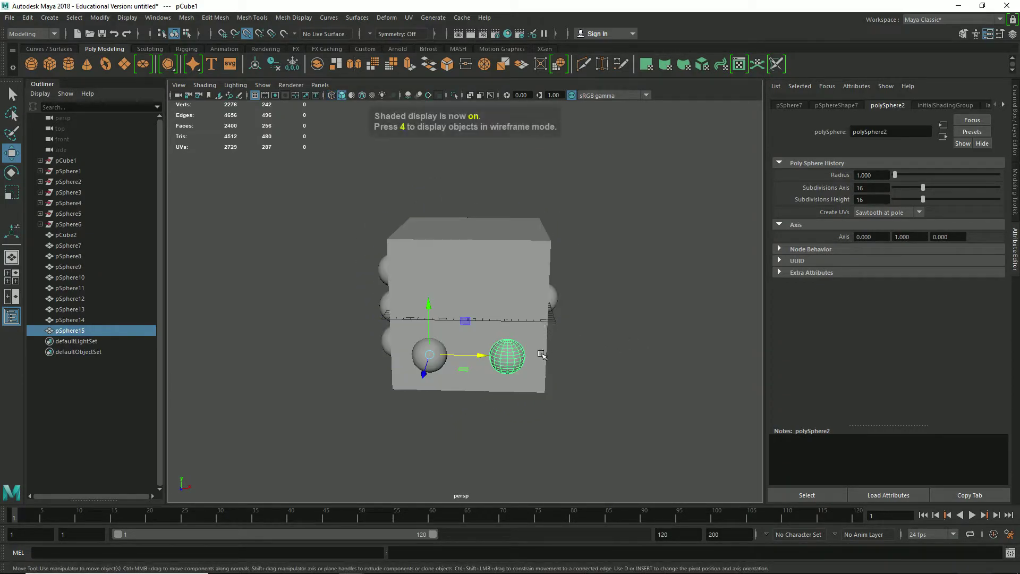
# Duplicate both lower spheres together and move the copies up to the face's upper grid vertices, making four
pyautogui.click(429, 357)
pyautogui.keyDown('shift'); pyautogui.click(516, 355); pyautogui.keyUp('shift')
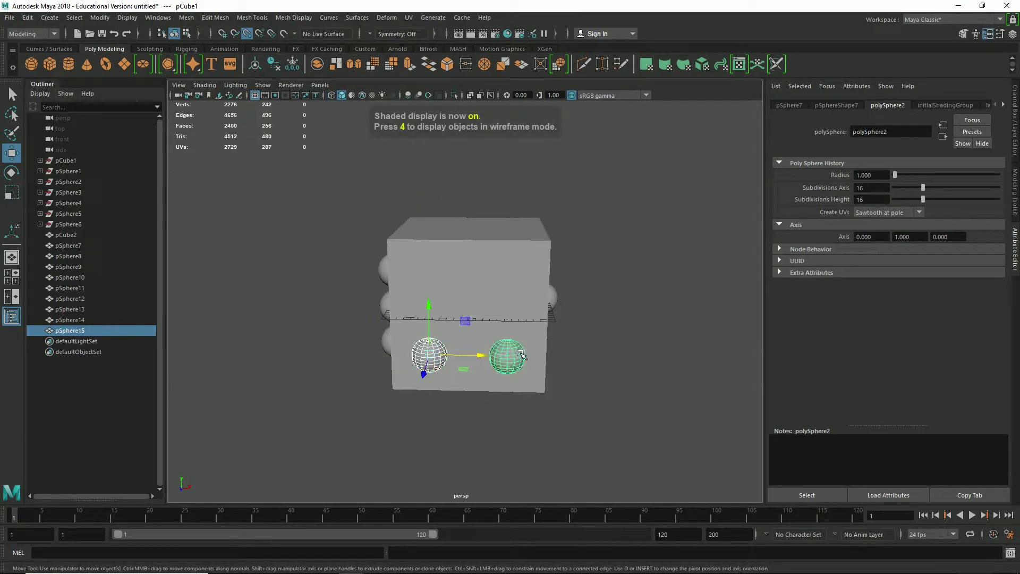
pyautogui.hotkey('ctrl', 'd')
pyautogui.moveTo(429, 321); pyautogui.dragTo(429, 245)
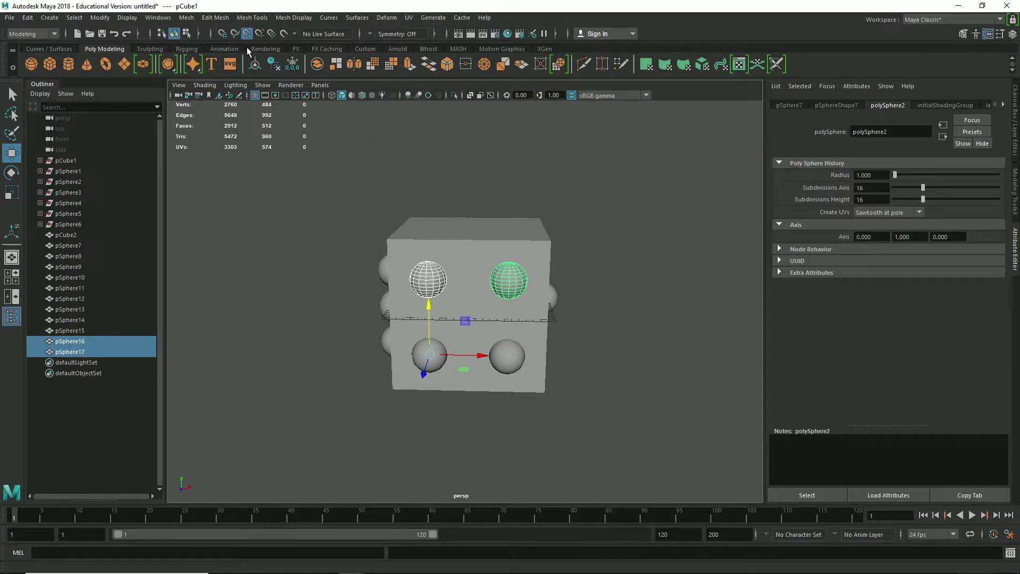
# Duplicate one upper sphere and snap it onto the opposite face's vertex at X -5.501, Y 5.501, Z -11.003
pyautogui.keyDown('alt'); pyautogui.moveTo(340, 302); pyautogui.dragTo(425, 326); pyautogui.keyUp('alt')
pyautogui.keyDown('alt'); pyautogui.moveTo(352, 392); pyautogui.dragTo(335, 375); pyautogui.keyUp('alt')
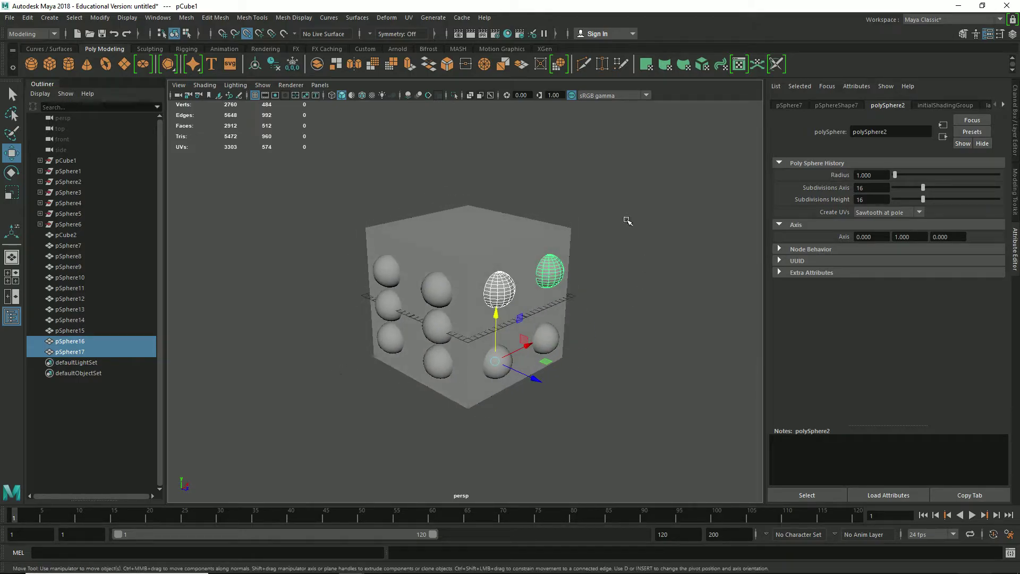
pyautogui.keyDown('alt'); pyautogui.moveTo(537, 345); pyautogui.dragTo(566, 342); pyautogui.keyUp('alt')
pyautogui.click(525, 299)
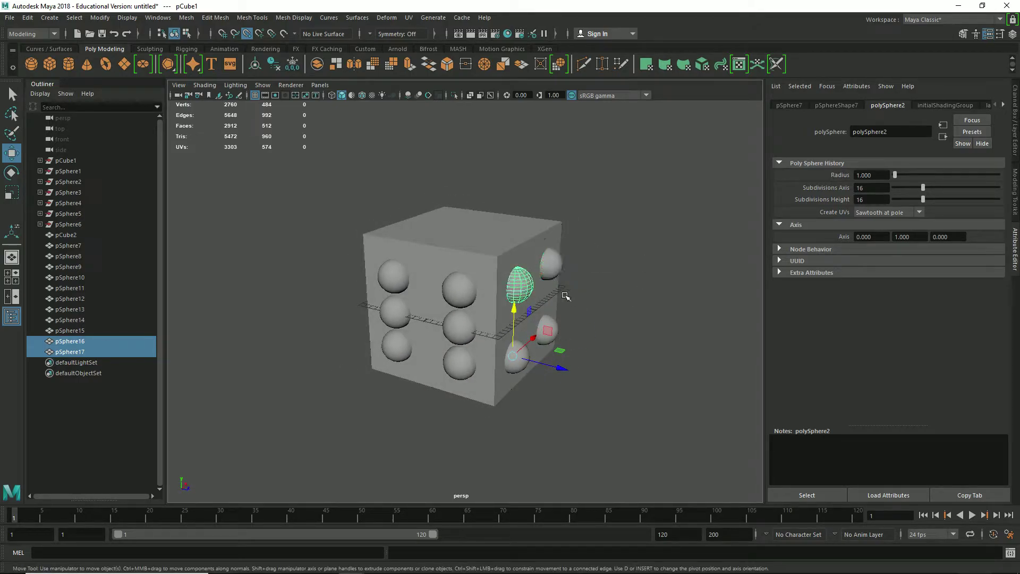
pyautogui.hotkey('ctrl', 'd')
pyautogui.keyDown('alt'); pyautogui.moveTo(384, 417); pyautogui.dragTo(413, 421); pyautogui.keyUp('alt')
pyautogui.press('e')
pyautogui.press('w')
pyautogui.moveTo(587, 287); pyautogui.dragTo(436, 281)
pyautogui.keyDown('alt'); pyautogui.moveTo(242, 352); pyautogui.dragTo(408, 337); pyautogui.keyUp('alt')
# Complete a diagonal of three with copies of that sphere at the face's centre and at X 5.501, Y -5.501, Z -11.003
pyautogui.hotkey('ctrl', 'd')
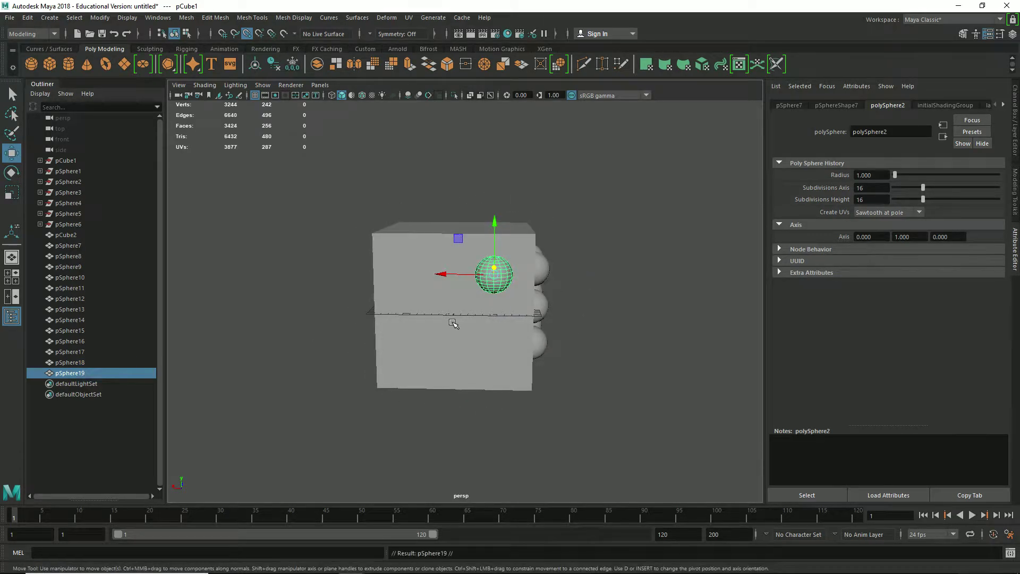
pyautogui.click(488, 275)
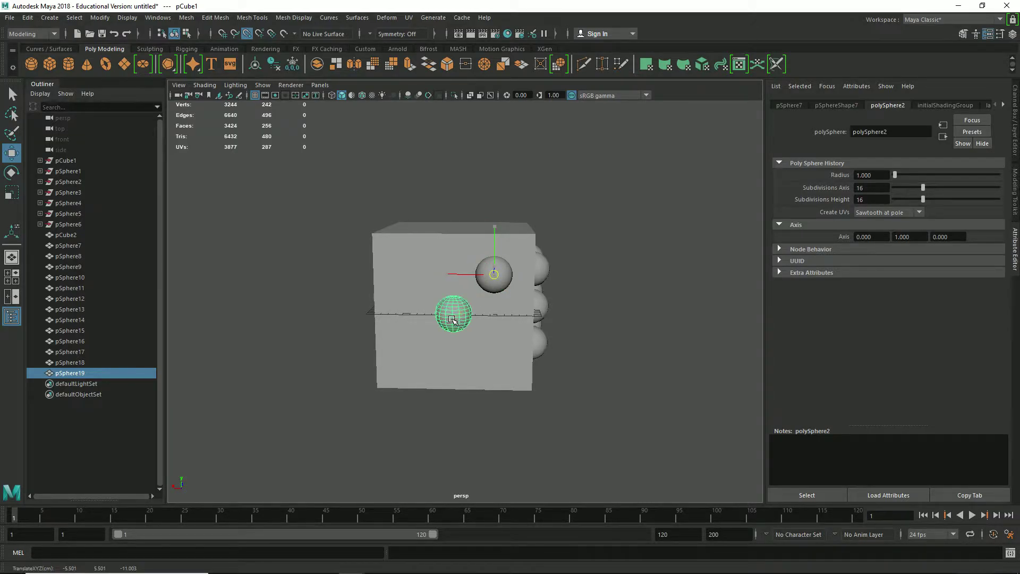
pyautogui.hotkey('ctrl', 'd')
pyautogui.press('e')
pyautogui.press('w')
pyautogui.moveTo(458, 316); pyautogui.dragTo(421, 353)
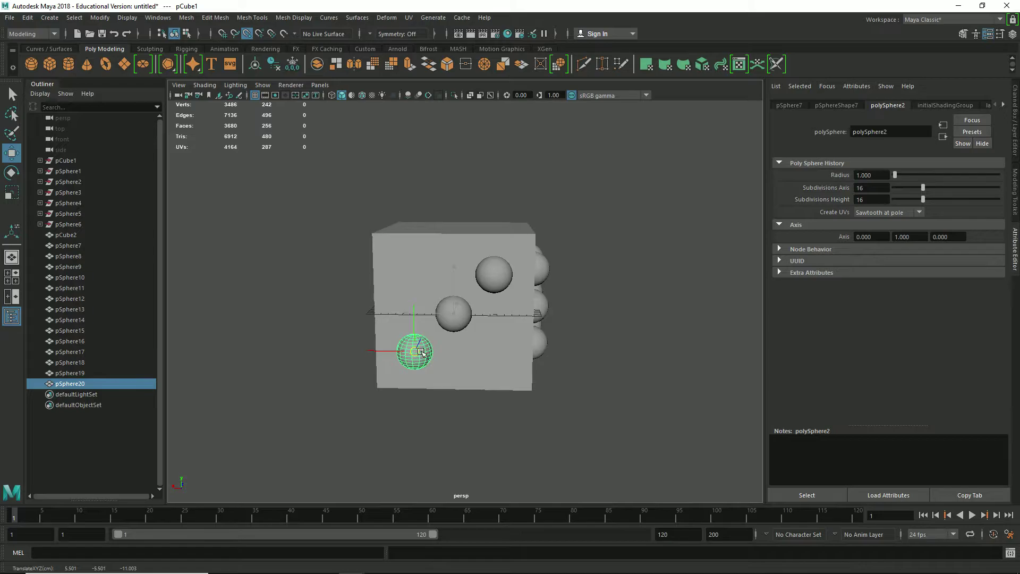
# Duplicate a side sphere onto the top face at X -5.501, Y 11.003, Z 5.501, and copy it to the diagonally opposite vertex
pyautogui.keyDown('alt'); pyautogui.moveTo(565, 402); pyautogui.dragTo(393, 444); pyautogui.keyUp('alt')
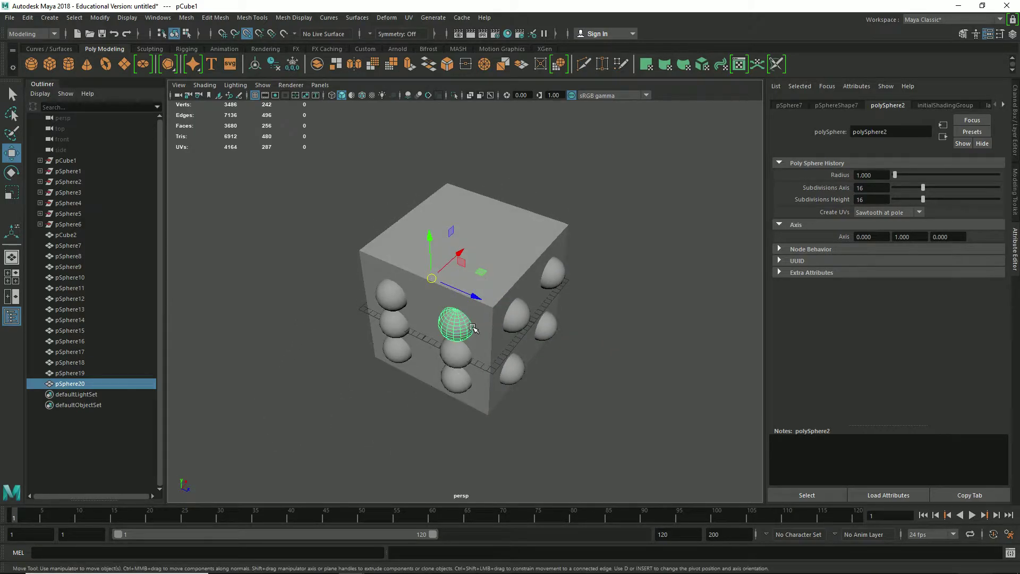
pyautogui.hotkey('ctrl', 'd')
pyautogui.press('e')
pyautogui.press('w')
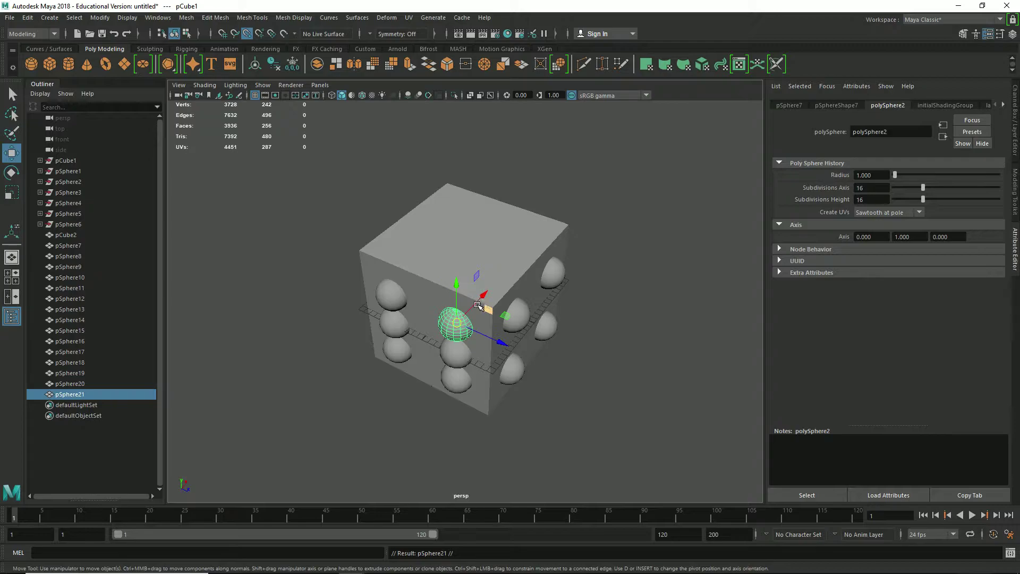
pyautogui.moveTo(455, 325); pyautogui.dragTo(456, 209)
pyautogui.hotkey('ctrl', 'd')
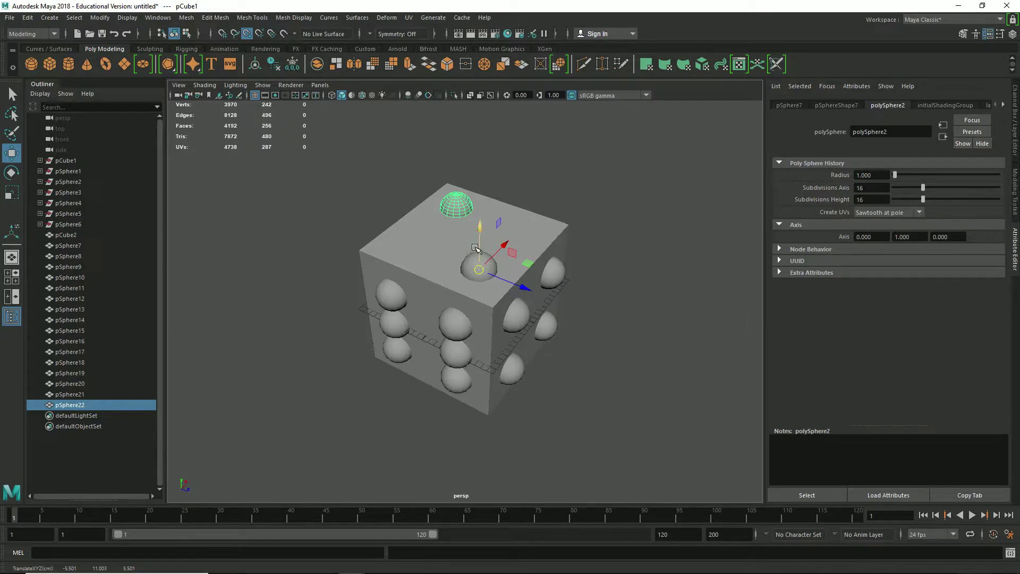
# Duplicate a top sphere down to the bottom face, and copy that one to the adjacent vertex at X 5.501, Y -11.003, Z 5.501
pyautogui.hotkey('ctrl', 'd')
pyautogui.moveTo(480, 230); pyautogui.dragTo(484, 325)
pyautogui.keyDown('alt'); pyautogui.moveTo(493, 433); pyautogui.dragTo(514, 363); pyautogui.keyUp('alt')
pyautogui.hotkey('ctrl', 'd')
pyautogui.press('e')
pyautogui.press('w')
pyautogui.moveTo(497, 329); pyautogui.dragTo(511, 314)
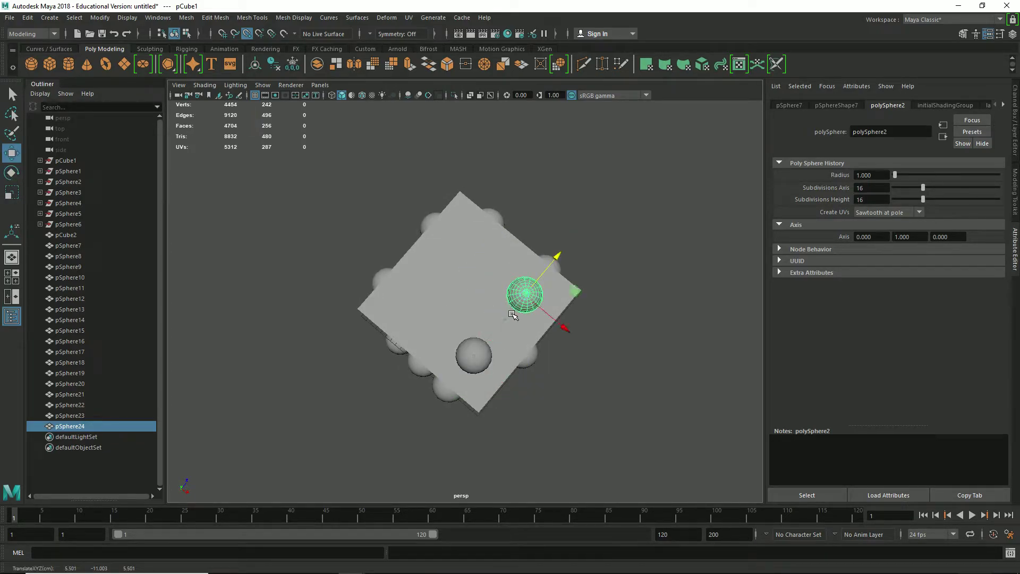
# Duplicate spheres onto the bottom face's two remaining corner grid vertices, the last at X -5.501, Y -11.003, Z -5.501
pyautogui.hotkey('ctrl', 'd')
pyautogui.moveTo(554, 319); pyautogui.dragTo(454, 294)
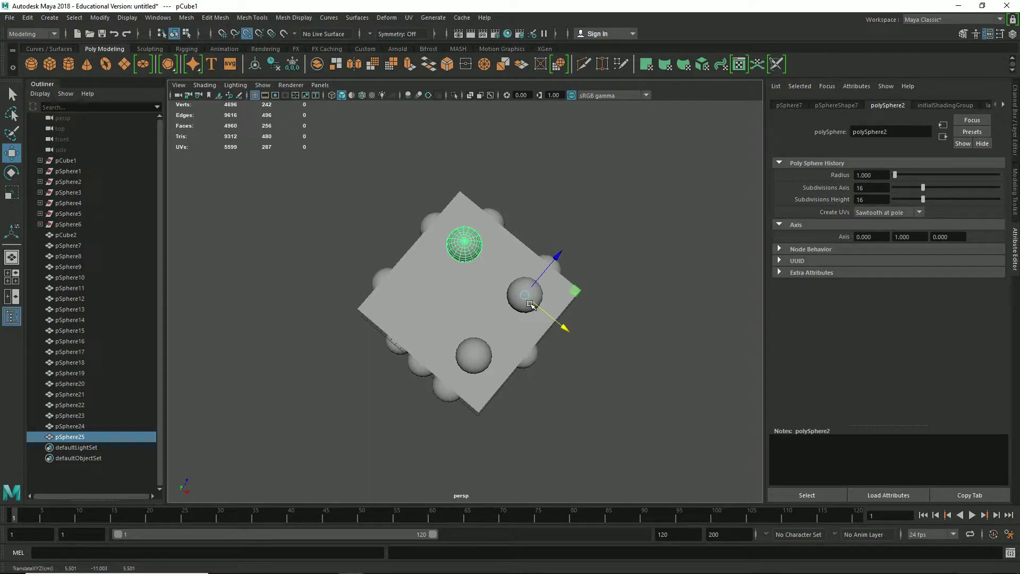
pyautogui.press('e')
pyautogui.hotkey('ctrl', 'd')
pyautogui.press('w')
pyautogui.moveTo(486, 253); pyautogui.dragTo(530, 348)
# In wireframe display, duplicate a bottom sphere to the centre of the bottom face, and return to shaded display
pyautogui.moveTo(434, 342)
pyautogui.keyDown('alt'); pyautogui.mouseDown()
pyautogui.moveTo(504, 354)
pyautogui.moveTo(458, 331)
pyautogui.moveTo(415, 350)
pyautogui.moveTo(447, 339)
pyautogui.mouseUp(); pyautogui.keyUp('alt')
pyautogui.press('4')
pyautogui.keyDown('alt'); pyautogui.moveTo(503, 398); pyautogui.dragTo(485, 328); pyautogui.keyUp('alt')
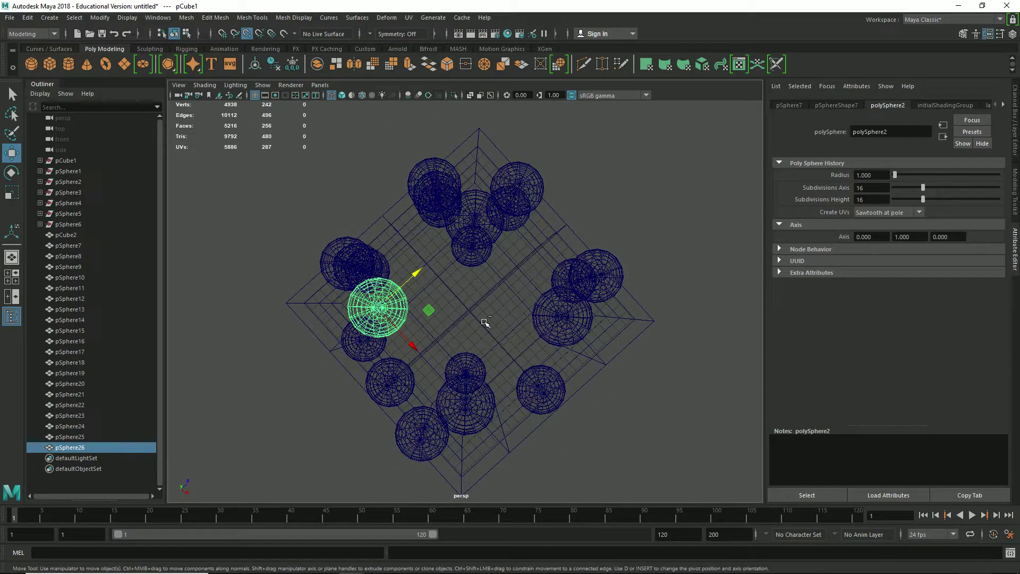
pyautogui.hotkey('ctrl', 'd')
pyautogui.moveTo(380, 313); pyautogui.dragTo(376, 308)
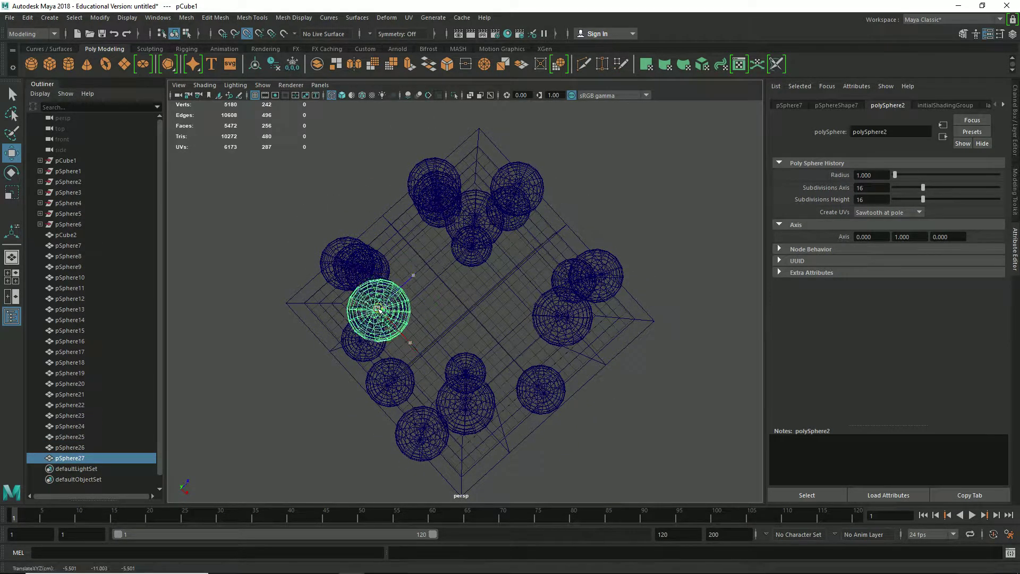
pyautogui.moveTo(603, 202)
pyautogui.keyDown('alt'); pyautogui.mouseDown()
pyautogui.moveTo(587, 205)
pyautogui.moveTo(546, 269)
pyautogui.moveTo(611, 291)
pyautogui.moveTo(696, 290)
pyautogui.mouseUp(); pyautogui.keyUp('alt')
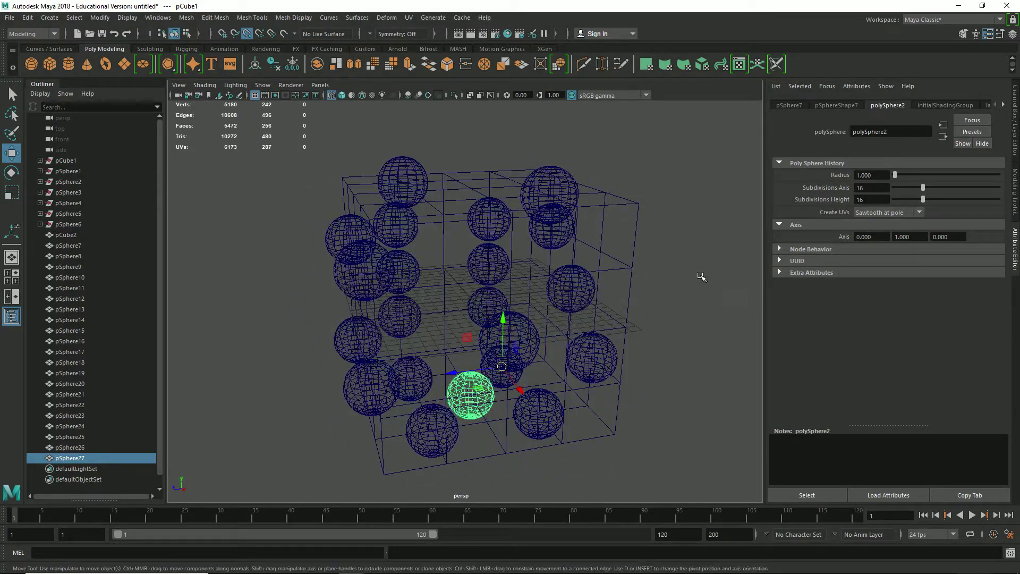
pyautogui.press('5')
pyautogui.scroll(5, 521, 425)
pyautogui.scroll(-5, 371, 412)
pyautogui.keyDown('alt'); pyautogui.moveTo(371, 413); pyautogui.dragTo(676, 287); pyautogui.keyUp('alt')
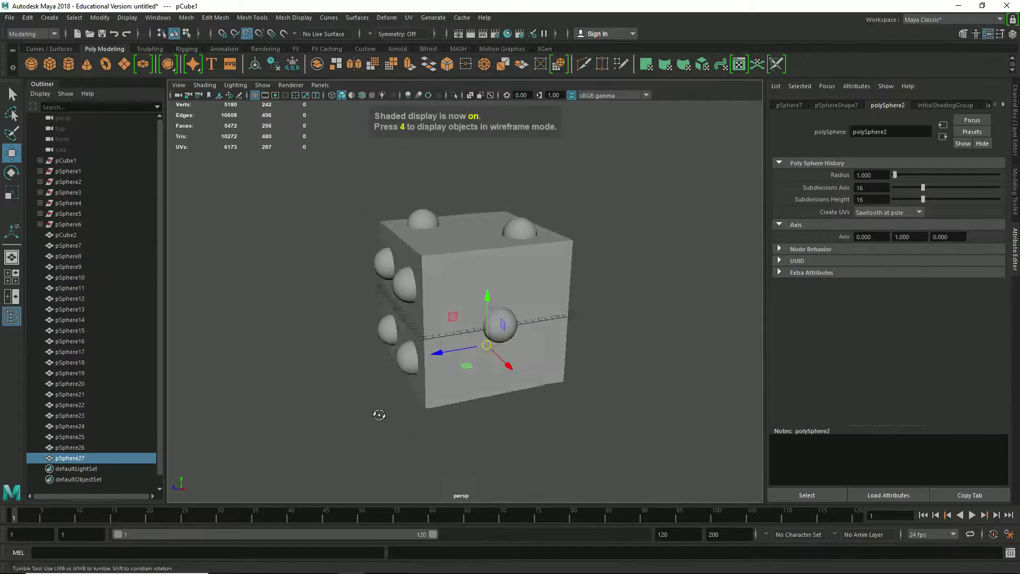
# Select the subdivided cube and show its UV layout in the UV Editor with the checker map displayed
pyautogui.moveTo(676, 288); pyautogui.dragTo(720, 258, button='right')
pyautogui.moveTo(672, 281); pyautogui.dragTo(670, 272, button='right')
pyautogui.moveTo(535, 264); pyautogui.dragTo(576, 248, button='right')
pyautogui.keyDown('alt'); pyautogui.moveTo(497, 154); pyautogui.dragTo(496, 208); pyautogui.keyUp('alt')
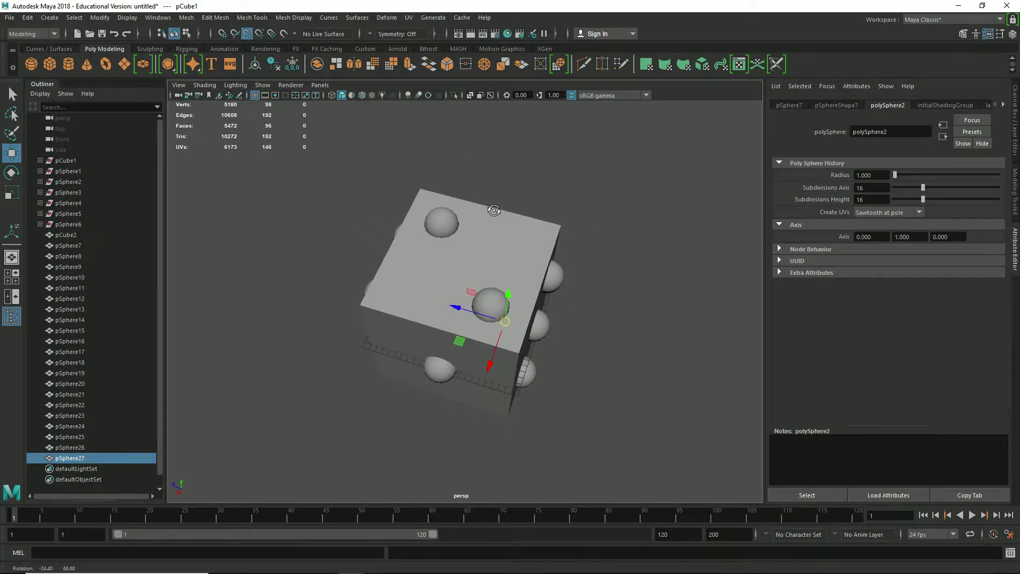
pyautogui.click(495, 223)
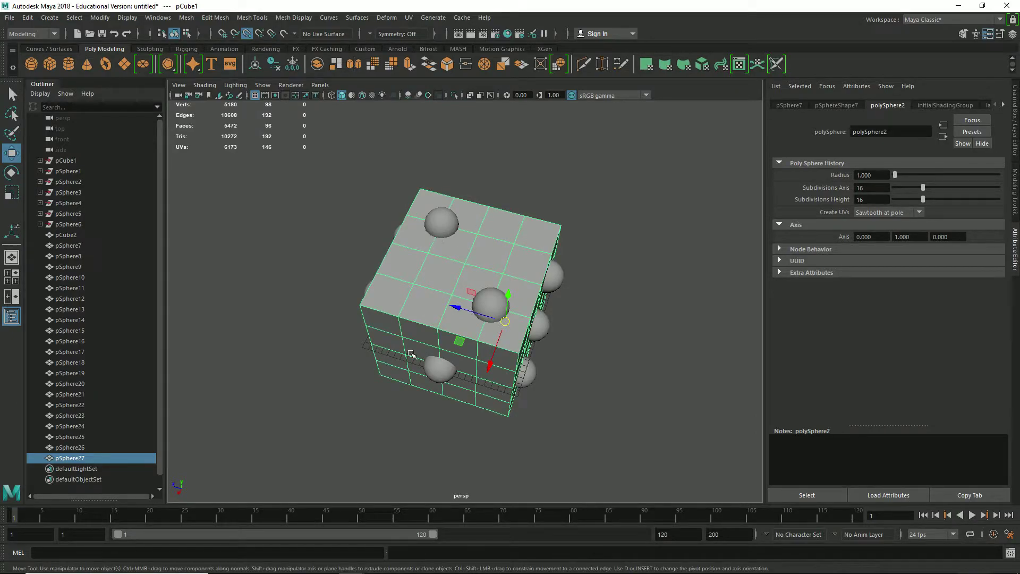
pyautogui.keyDown('alt'); pyautogui.moveTo(401, 293); pyautogui.dragTo(470, 260); pyautogui.keyUp('alt')
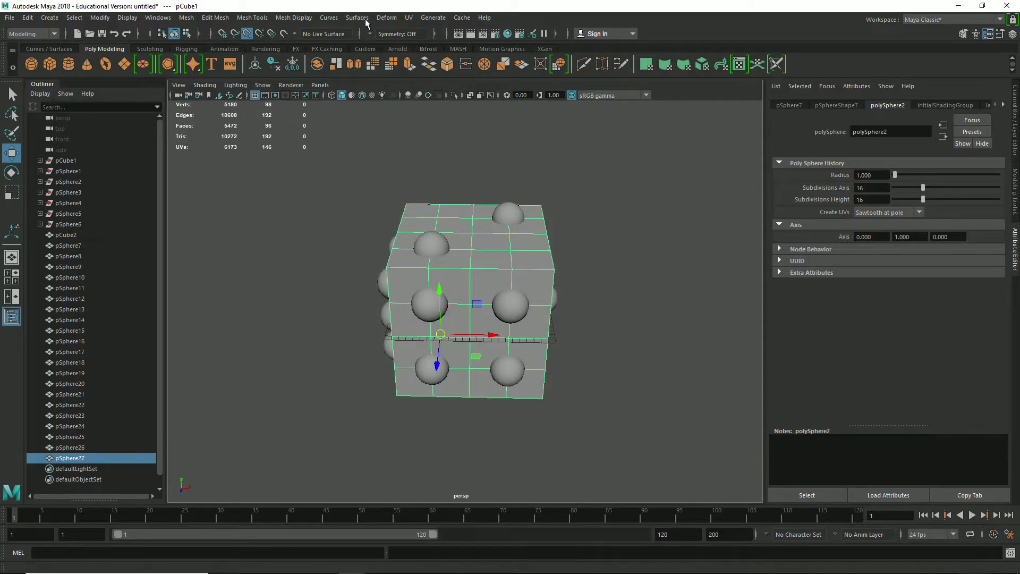
pyautogui.click(408, 18)
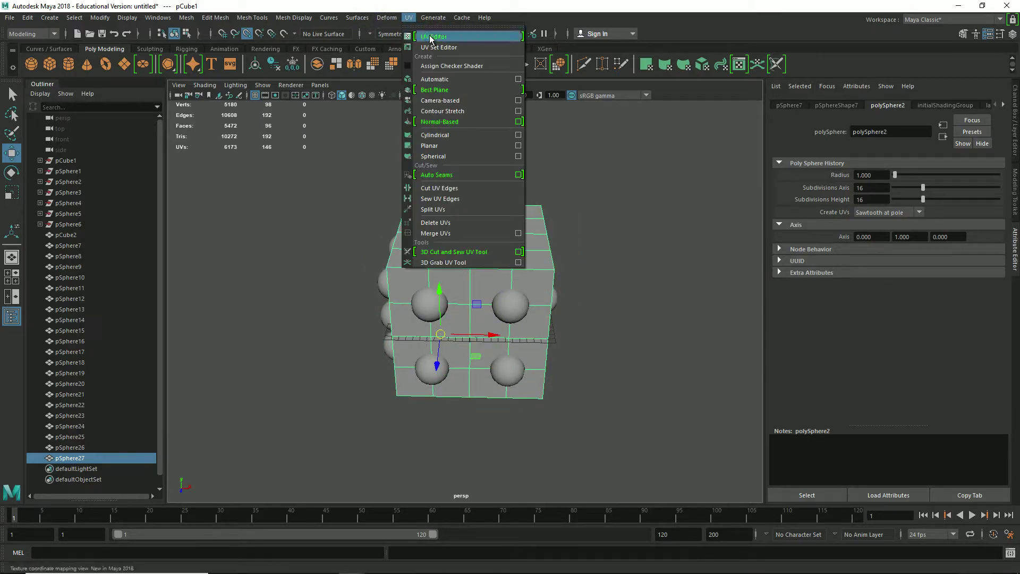
pyautogui.click(430, 37)
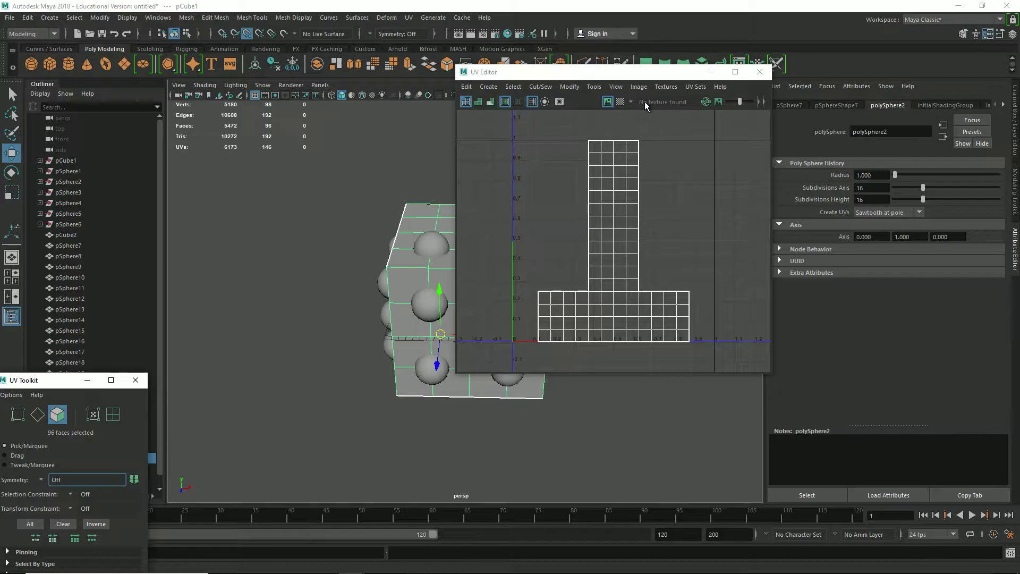
pyautogui.click(620, 101)
pyautogui.moveTo(620, 75); pyautogui.dragTo(777, 87)
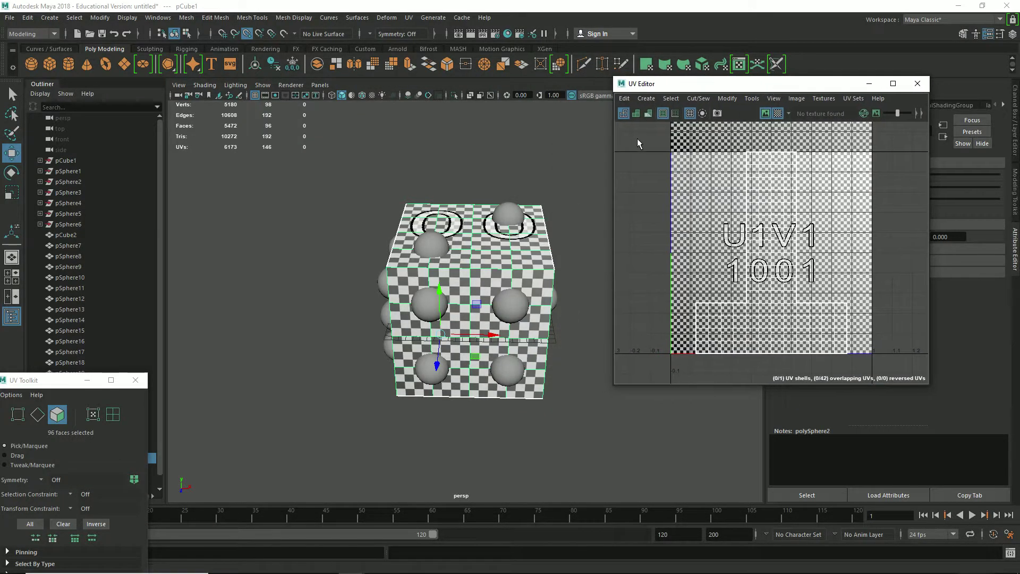
pyautogui.moveTo(390, 198)
pyautogui.keyDown('alt'); pyautogui.mouseDown()
pyautogui.moveTo(437, 171)
pyautogui.moveTo(471, 167)
pyautogui.moveTo(562, 174)
pyautogui.moveTo(567, 186)
pyautogui.moveTo(555, 220)
pyautogui.moveTo(399, 187)
pyautogui.mouseUp(); pyautogui.keyUp('alt')
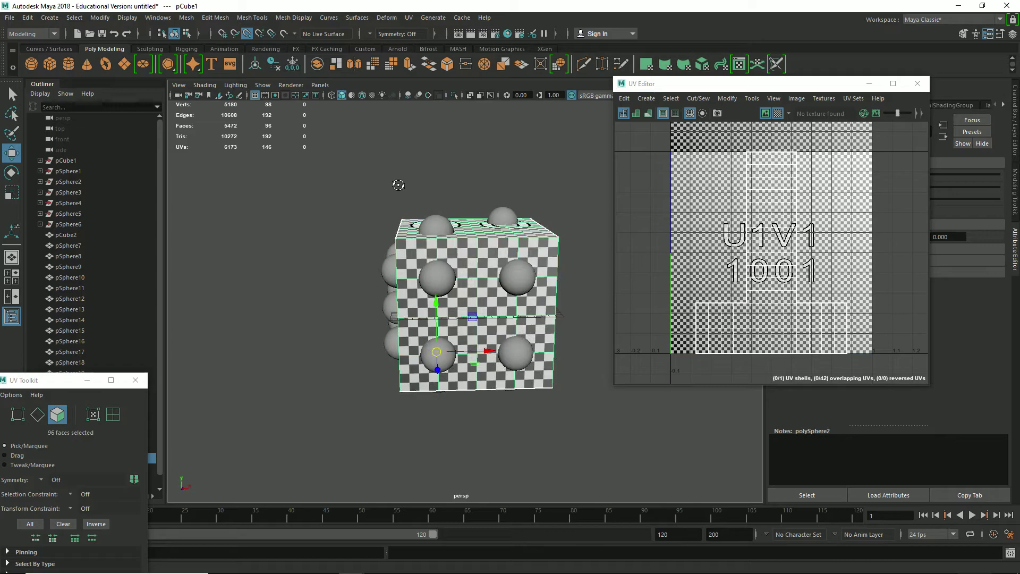
# Select the faces of the four-pip side to examine their place in the UV layout, and close the UV Editor
pyautogui.moveTo(466, 257); pyautogui.dragTo(463, 288, button='right')
pyautogui.click(416, 256)
pyautogui.moveTo(413, 294)
pyautogui.mouseDown()
pyautogui.moveTo(486, 296)
pyautogui.moveTo(462, 285)
pyautogui.moveTo(497, 256)
pyautogui.moveTo(540, 255)
pyautogui.moveTo(537, 298)
pyautogui.moveTo(494, 332)
pyautogui.moveTo(425, 338)
pyautogui.moveTo(420, 372)
pyautogui.moveTo(497, 372)
pyautogui.moveTo(663, 306)
pyautogui.mouseUp()
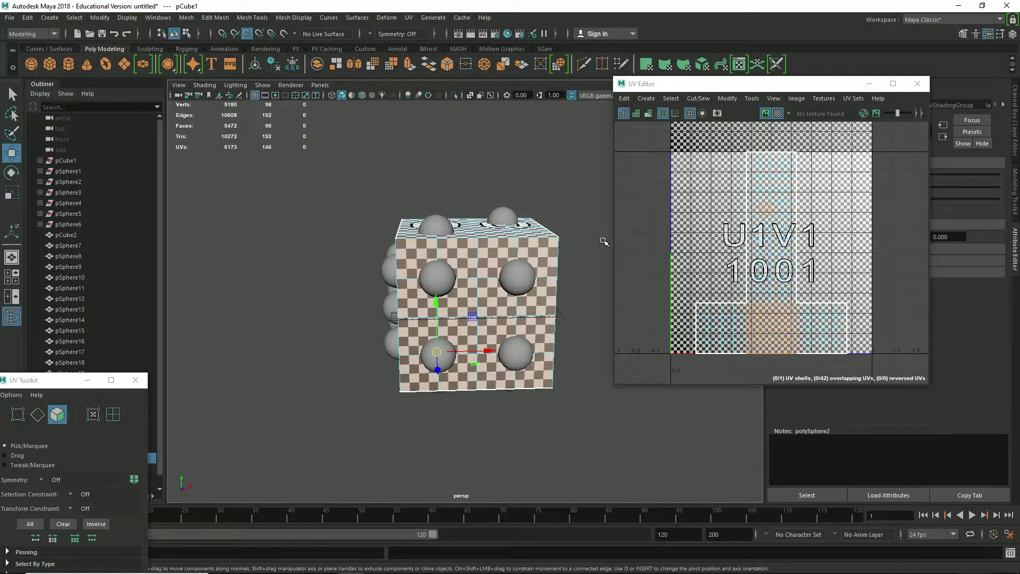
pyautogui.keyDown('alt'); pyautogui.moveTo(537, 212); pyautogui.dragTo(612, 239); pyautogui.keyUp('alt')
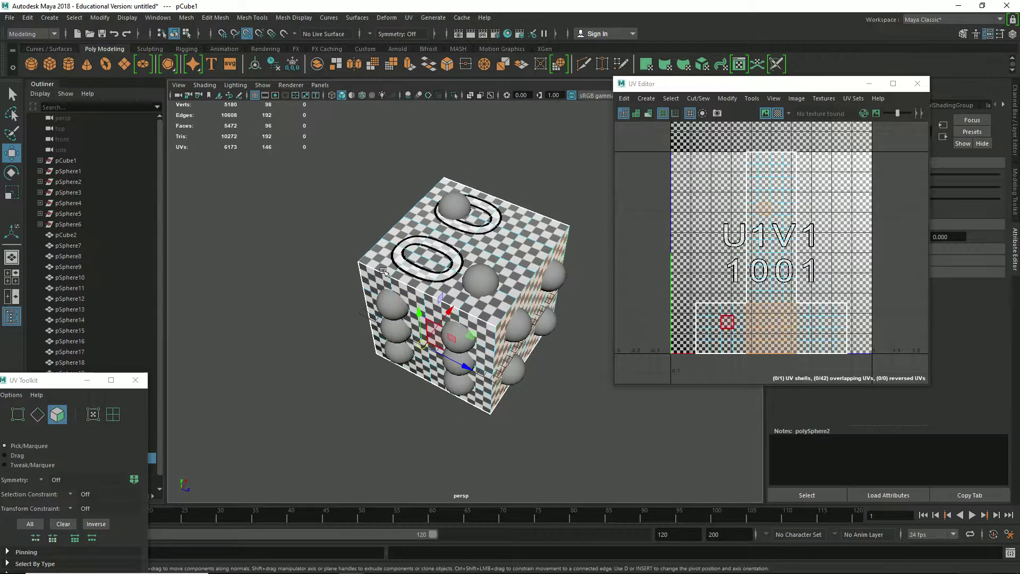
pyautogui.click(917, 83)
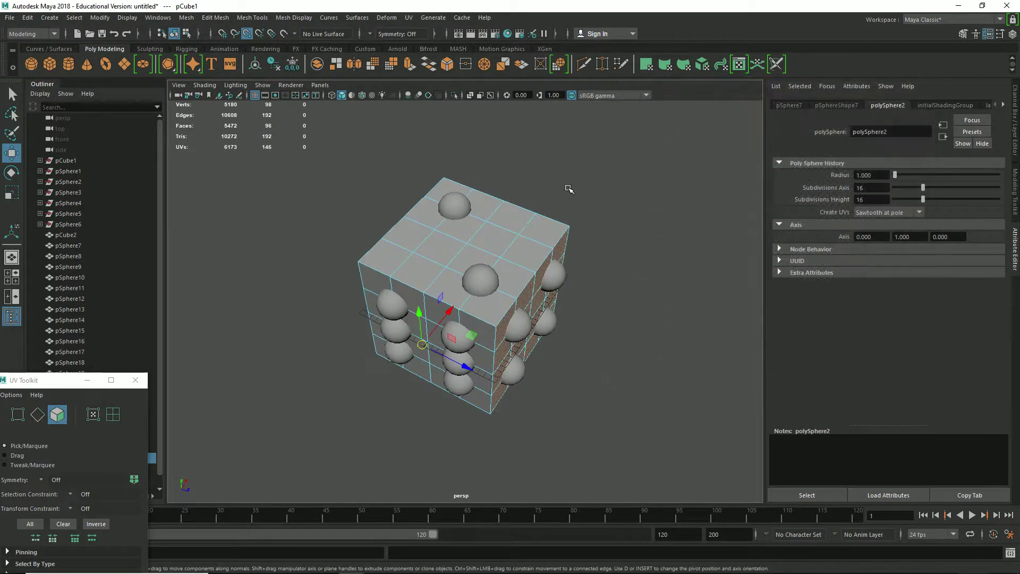
# Return to object selection, select the cube, and add the six spheres of the six-pip side to the selection
pyautogui.keyDown('alt'); pyautogui.moveTo(604, 403); pyautogui.dragTo(609, 375); pyautogui.keyUp('alt')
pyautogui.keyDown('alt'); pyautogui.moveTo(565, 311); pyautogui.dragTo(662, 324); pyautogui.keyUp('alt')
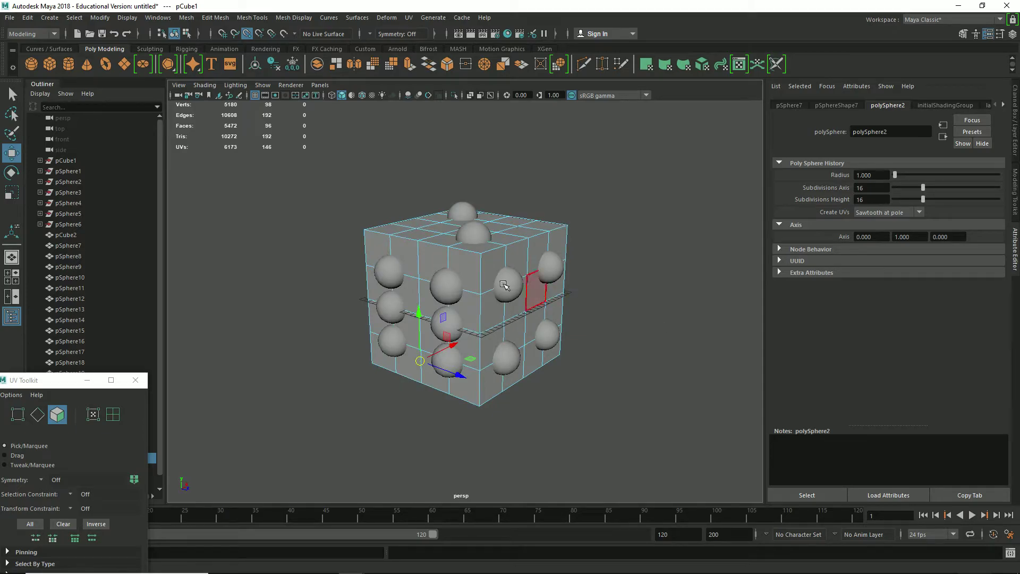
pyautogui.moveTo(467, 263); pyautogui.dragTo(488, 284, button='right')
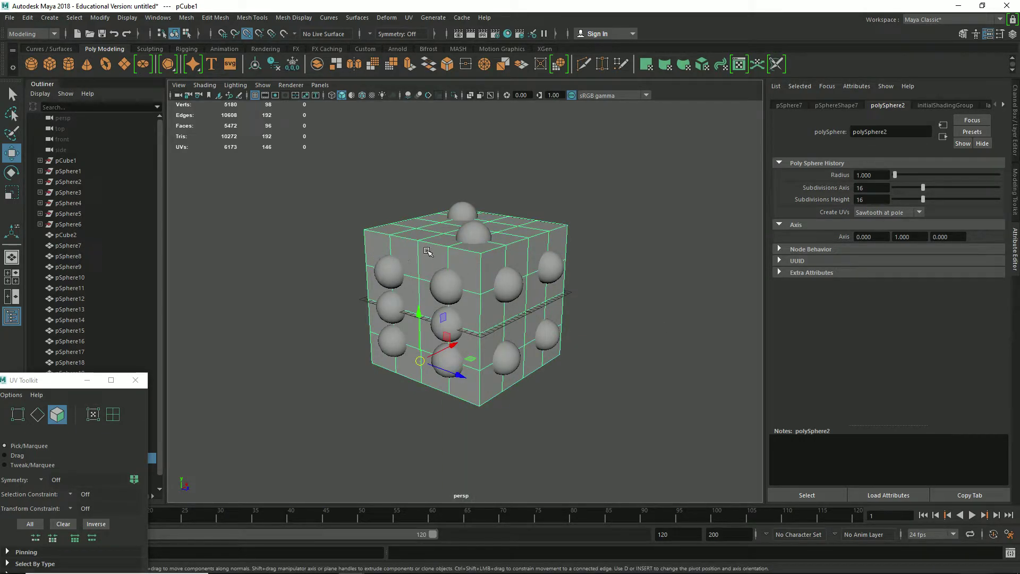
pyautogui.click(389, 272)
pyautogui.keyDown('shift'); pyautogui.click(391, 307); pyautogui.keyUp('shift')
pyautogui.keyDown('shift'); pyautogui.click(392, 341); pyautogui.keyUp('shift')
pyautogui.keyDown('shift'); pyautogui.click(462, 367); pyautogui.keyUp('shift')
pyautogui.keyDown('shift'); pyautogui.click(448, 287); pyautogui.keyUp('shift')
pyautogui.keyDown('shift'); pyautogui.click(450, 323); pyautogui.keyUp('shift')
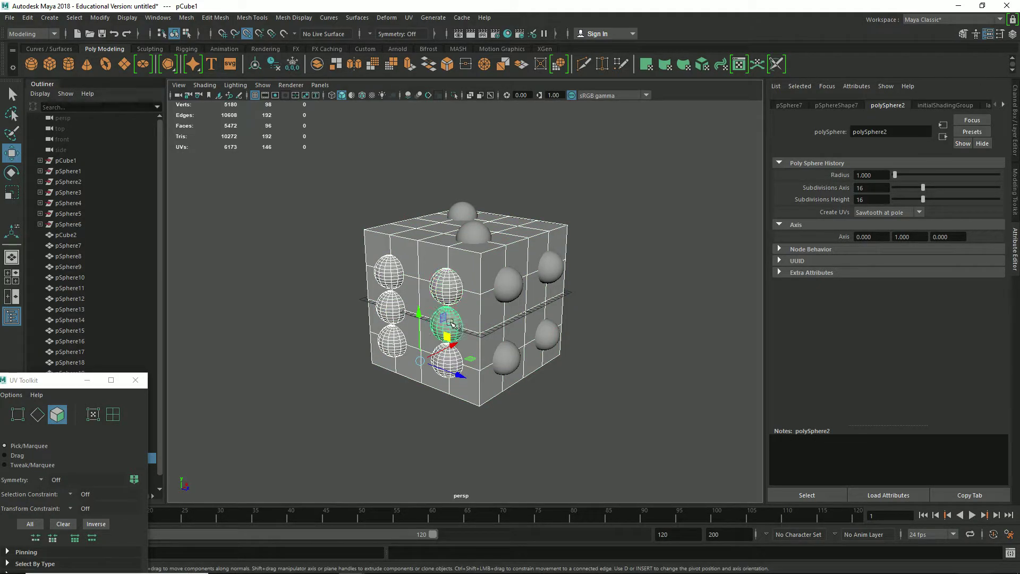
# Add the four spheres of the four-pip side and the two spheres on the top face to the selection
pyautogui.keyDown('shift'); pyautogui.click(507, 358); pyautogui.keyUp('shift')
pyautogui.keyDown('shift'); pyautogui.click(511, 286); pyautogui.keyUp('shift')
pyautogui.keyDown('shift'); pyautogui.click(553, 271); pyautogui.keyUp('shift')
pyautogui.keyDown('shift'); pyautogui.click(547, 335); pyautogui.keyUp('shift')
pyautogui.keyDown('shift'); pyautogui.click(472, 232); pyautogui.keyUp('shift')
pyautogui.keyDown('shift'); pyautogui.click(463, 211); pyautogui.keyUp('shift')
# Add the single sphere of the one-pip side and the five spheres on the bottom face to the selection
pyautogui.keyDown('alt'); pyautogui.moveTo(683, 258); pyautogui.dragTo(494, 252); pyautogui.keyUp('alt')
pyautogui.keyDown('shift'); pyautogui.click(474, 279); pyautogui.keyUp('shift')
pyautogui.keyDown('alt'); pyautogui.moveTo(467, 435); pyautogui.dragTo(476, 408); pyautogui.keyUp('alt')
pyautogui.keyDown('shift'); pyautogui.click(433, 363); pyautogui.keyUp('shift')
pyautogui.keyDown('shift'); pyautogui.click(426, 385); pyautogui.keyUp('shift')
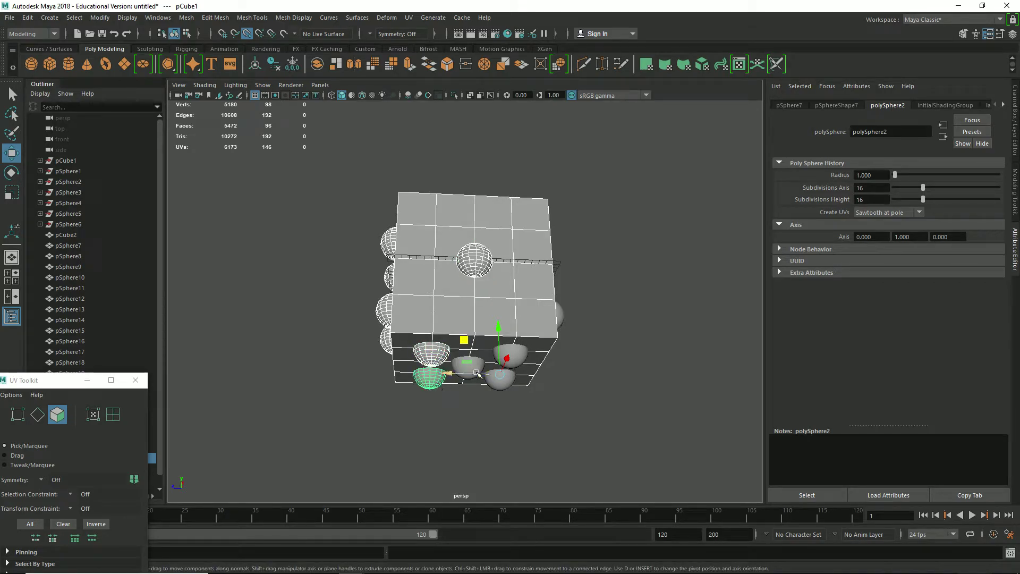
pyautogui.keyDown('shift'); pyautogui.click(501, 378); pyautogui.keyUp('shift')
pyautogui.keyDown('shift'); pyautogui.click(517, 353); pyautogui.keyUp('shift')
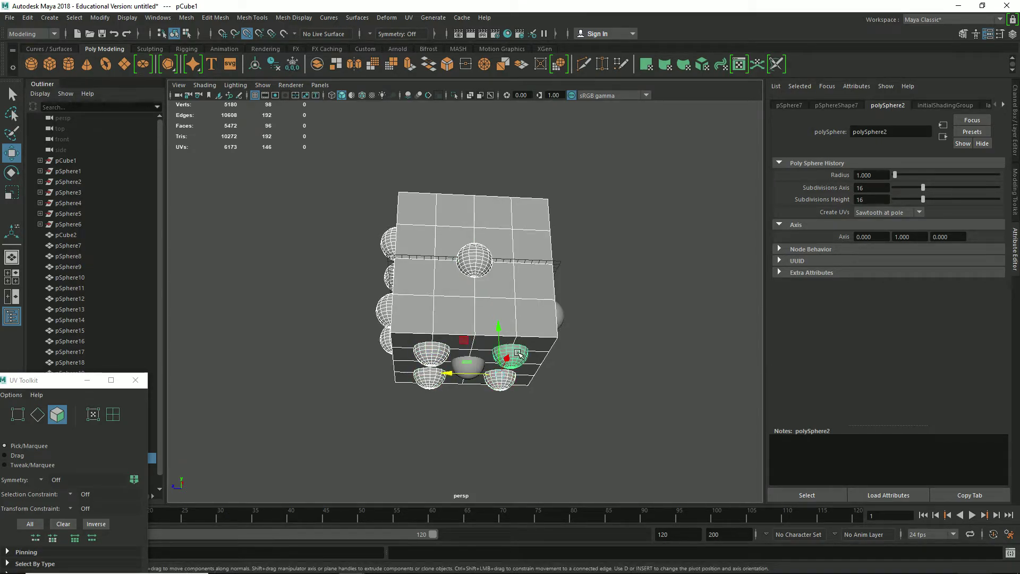
pyautogui.keyDown('alt'); pyautogui.moveTo(617, 353); pyautogui.dragTo(500, 343); pyautogui.keyUp('alt')
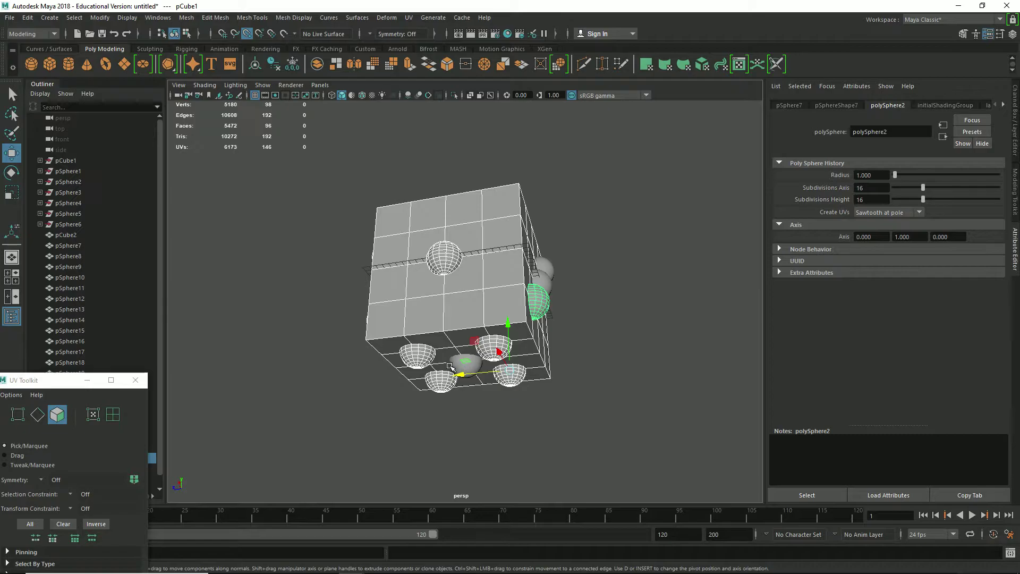
pyautogui.keyDown('shift'); pyautogui.click(458, 363); pyautogui.keyUp('shift')
# Add the remaining diagonal spheres of the three-pip side to the selection
pyautogui.keyDown('alt'); pyautogui.moveTo(654, 298); pyautogui.dragTo(571, 303); pyautogui.keyUp('alt')
pyautogui.keyDown('shift'); pyautogui.click(487, 279); pyautogui.keyUp('shift')
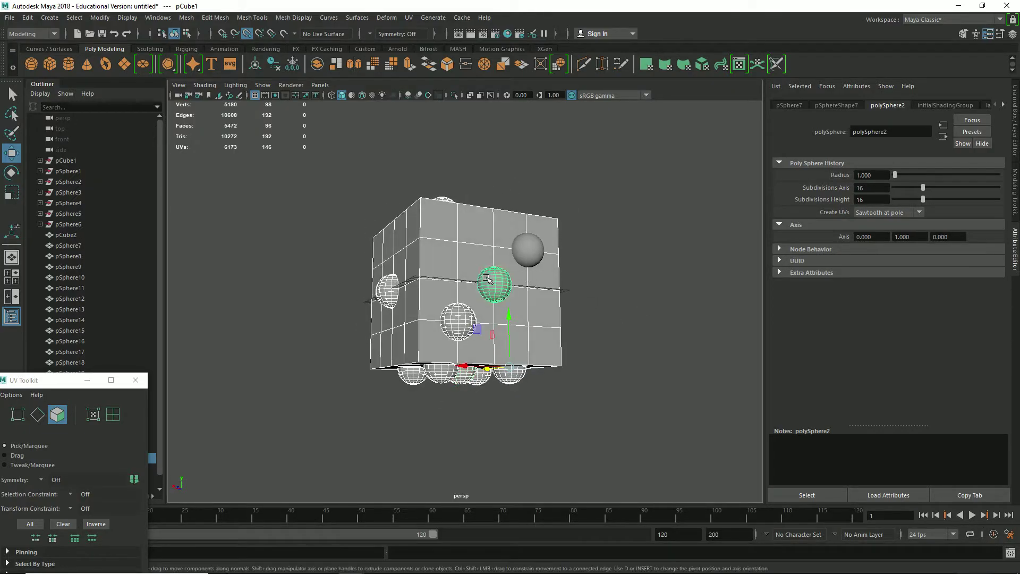
pyautogui.keyDown('shift'); pyautogui.click(526, 254); pyautogui.keyUp('shift')
pyautogui.keyDown('alt'); pyautogui.moveTo(526, 254); pyautogui.dragTo(1019, 344); pyautogui.keyUp('alt')
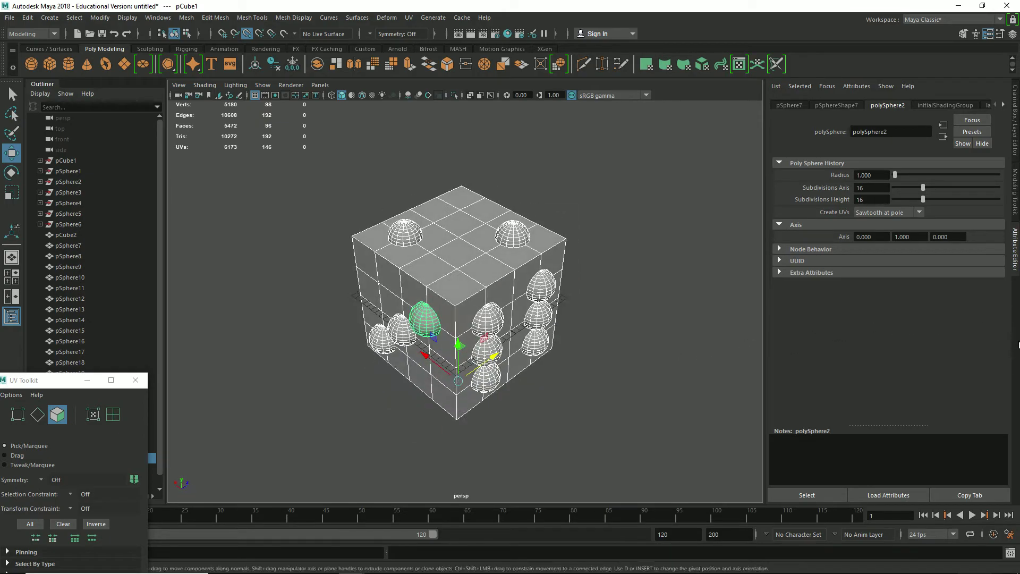
# Apply a Boolean to the selected cube and spheres with the operation set to difference, and deselect the result
pyautogui.click(1016, 206)
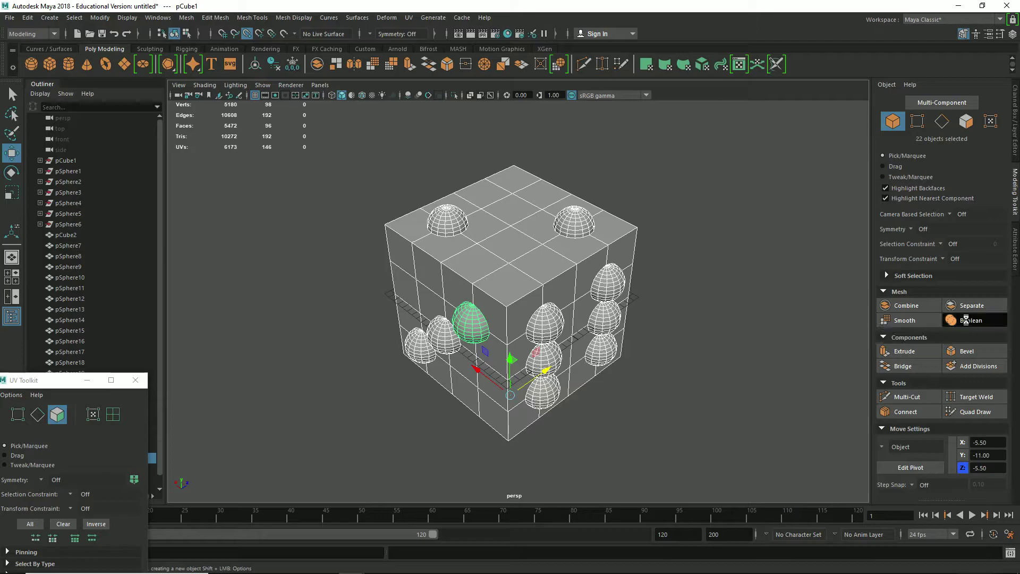
pyautogui.click(967, 320)
pyautogui.click(774, 323)
pyautogui.click(772, 316)
pyautogui.click(785, 333)
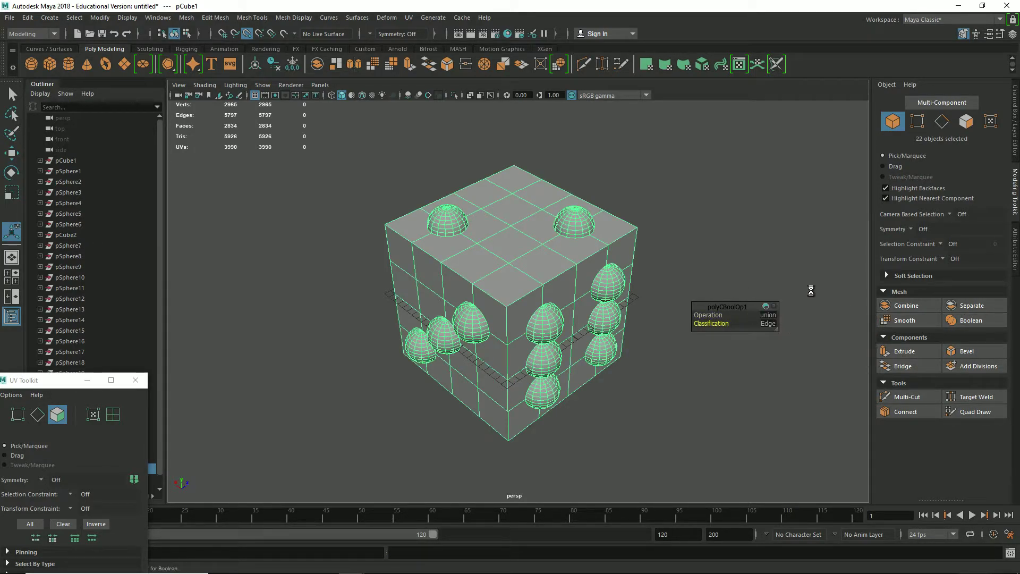
pyautogui.keyDown('alt'); pyautogui.moveTo(712, 245); pyautogui.dragTo(588, 205); pyautogui.keyUp('alt')
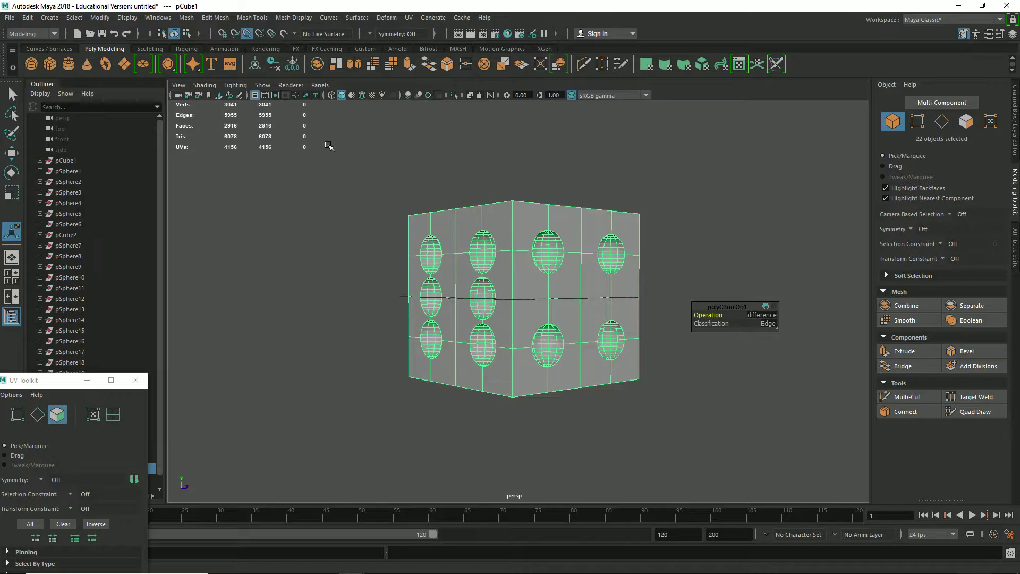
pyautogui.keyDown('alt'); pyautogui.moveTo(411, 158); pyautogui.dragTo(741, 247); pyautogui.keyUp('alt')
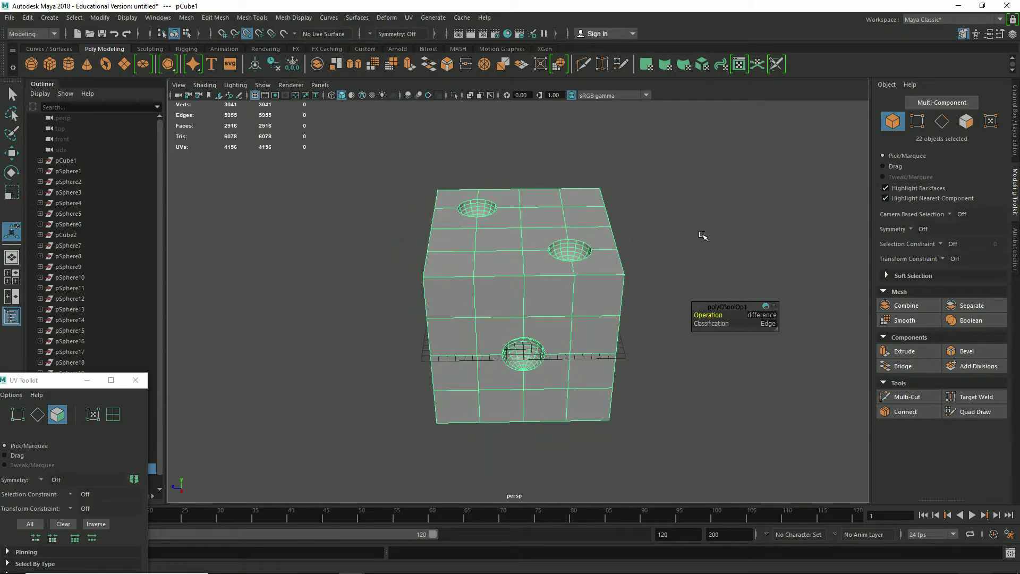
pyautogui.moveTo(620, 187); pyautogui.dragTo(661, 158, button='right')
pyautogui.keyDown('alt'); pyautogui.moveTo(656, 195); pyautogui.dragTo(943, 295); pyautogui.keyUp('alt')
pyautogui.keyDown('alt'); pyautogui.moveTo(705, 335); pyautogui.dragTo(489, 258); pyautogui.keyUp('alt')
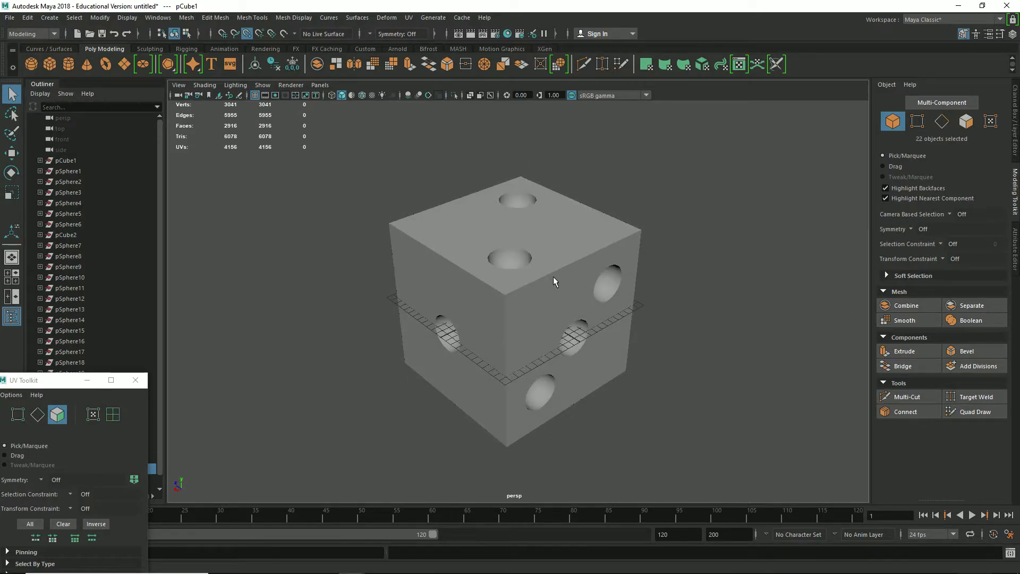
# Switch the die to edge selection and select all of its outer border edges, including those around the bottom face
pyautogui.click(578, 295)
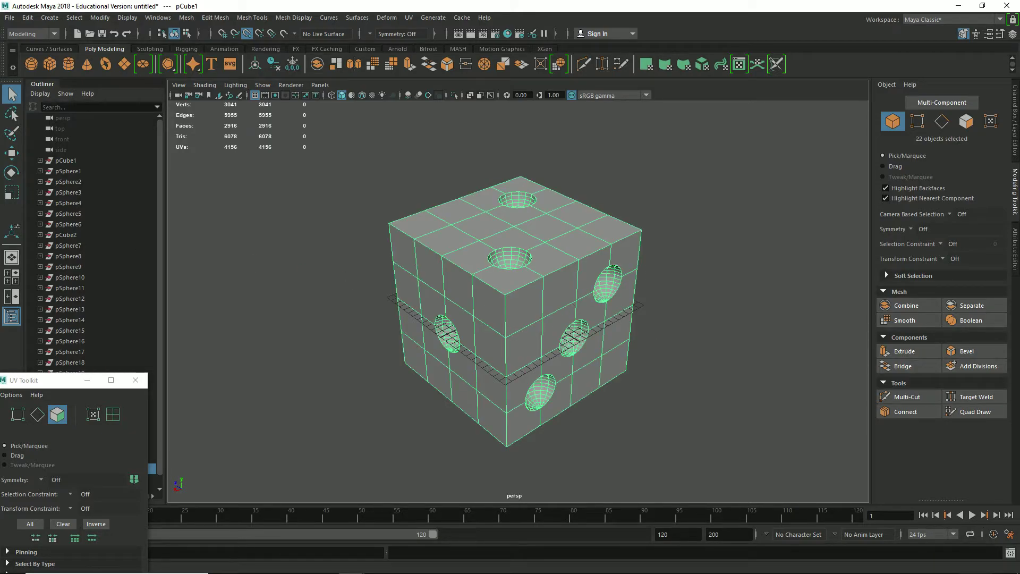
pyautogui.moveTo(0, 78); pyautogui.dragTo(0, 181)
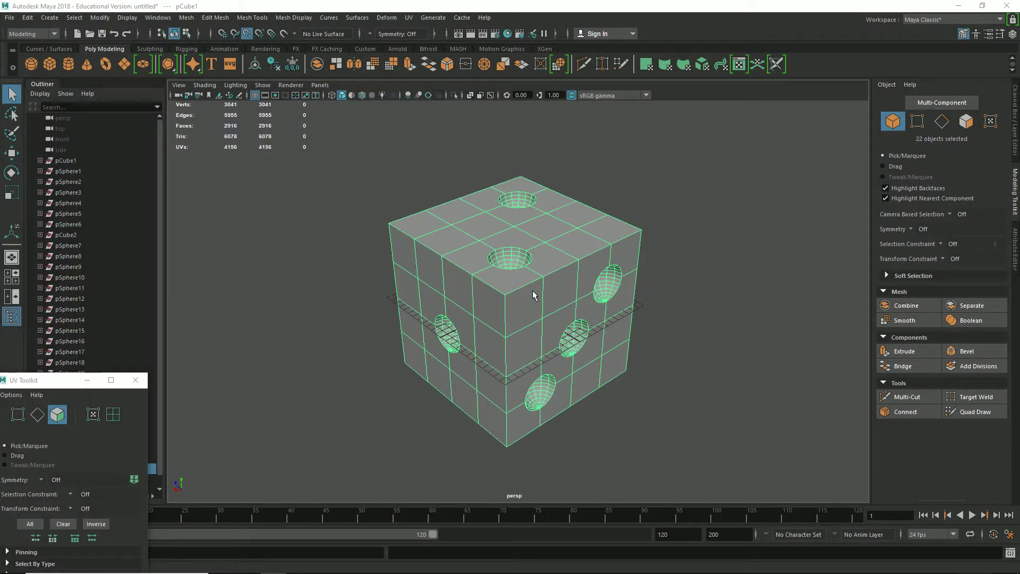
pyautogui.moveTo(526, 285); pyautogui.dragTo(520, 242, button='right')
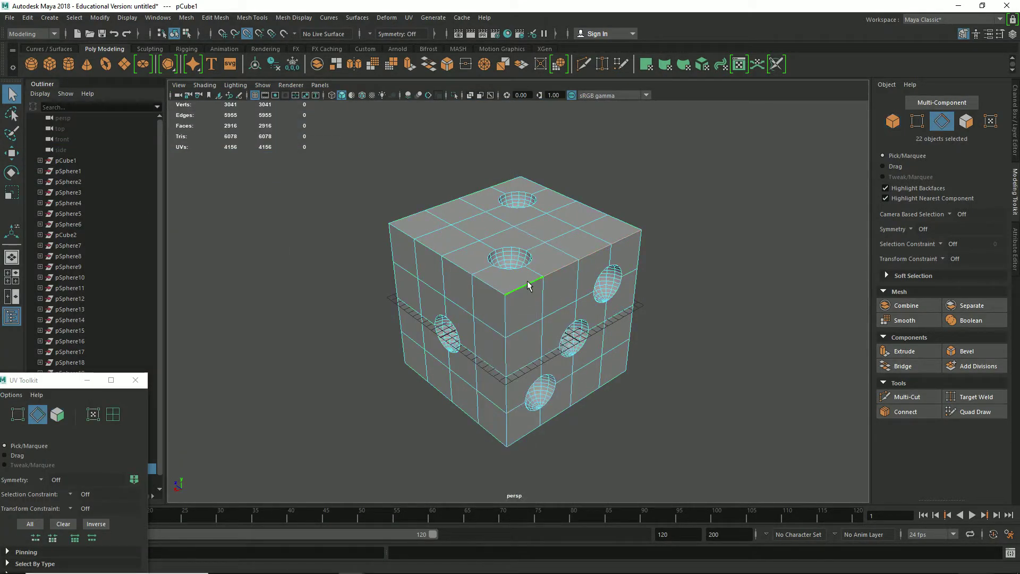
pyautogui.keyDown('shift'); pyautogui.doubleClick(487, 284); pyautogui.keyUp('shift')
pyautogui.keyDown('shift'); pyautogui.doubleClick(506, 312); pyautogui.keyUp('shift')
pyautogui.keyDown('shift'); pyautogui.doubleClick(394, 272); pyautogui.keyUp('shift')
pyautogui.keyDown('shift'); pyautogui.doubleClick(421, 210); pyautogui.keyUp('shift')
pyautogui.keyDown('shift'); pyautogui.doubleClick(569, 195); pyautogui.keyUp('shift')
pyautogui.keyDown('shift'); pyautogui.doubleClick(632, 283); pyautogui.keyUp('shift')
pyautogui.keyDown('alt'); pyautogui.moveTo(575, 467); pyautogui.dragTo(756, 413); pyautogui.keyUp('alt')
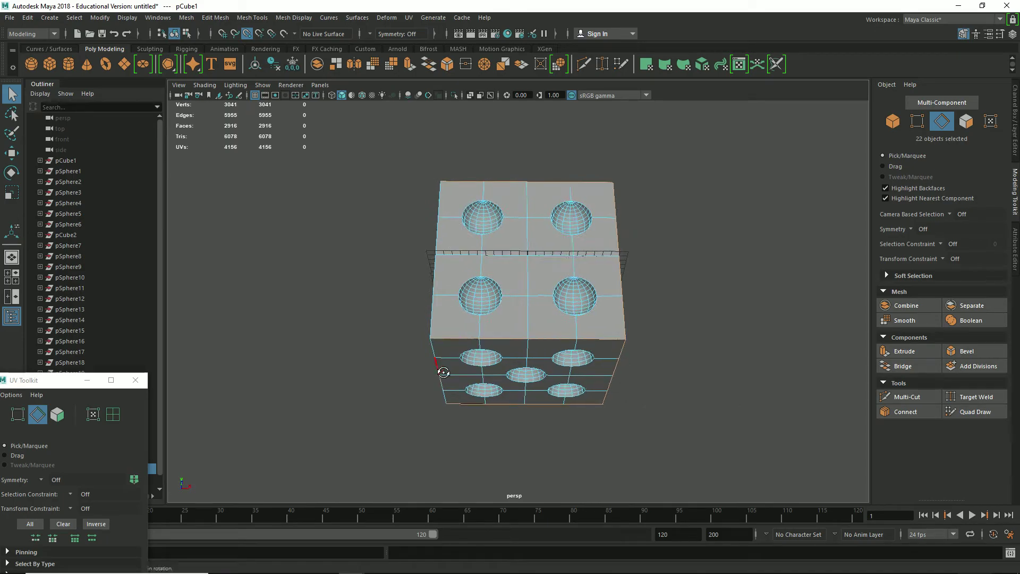
pyautogui.keyDown('alt'); pyautogui.moveTo(437, 366); pyautogui.dragTo(490, 361); pyautogui.keyUp('alt')
pyautogui.keyDown('alt'); pyautogui.moveTo(630, 245); pyautogui.dragTo(500, 568); pyautogui.keyUp('alt')
pyautogui.keyDown('alt'); pyautogui.moveTo(759, 348); pyautogui.dragTo(782, 363); pyautogui.keyUp('alt')
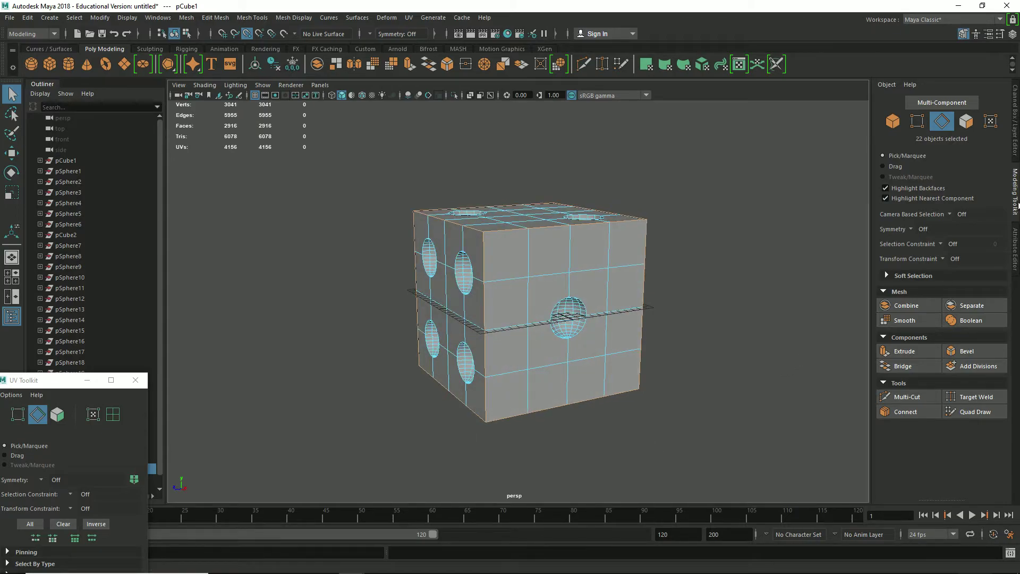
# Bevel the selected outer edges at a fraction of 0.5 with 5 segments
pyautogui.click(967, 351)
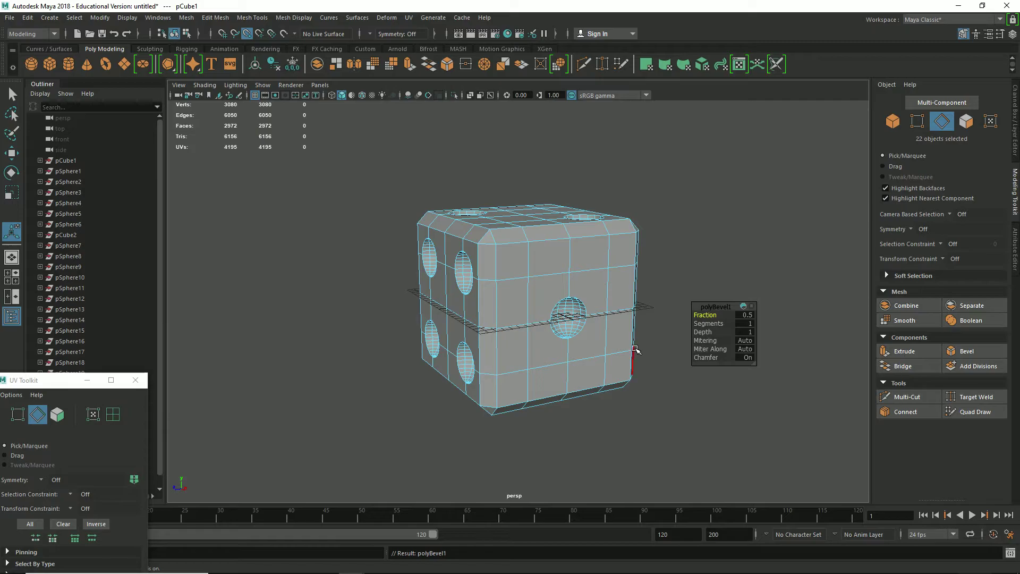
pyautogui.keyDown('alt'); pyautogui.moveTo(590, 271); pyautogui.dragTo(614, 286); pyautogui.keyUp('alt')
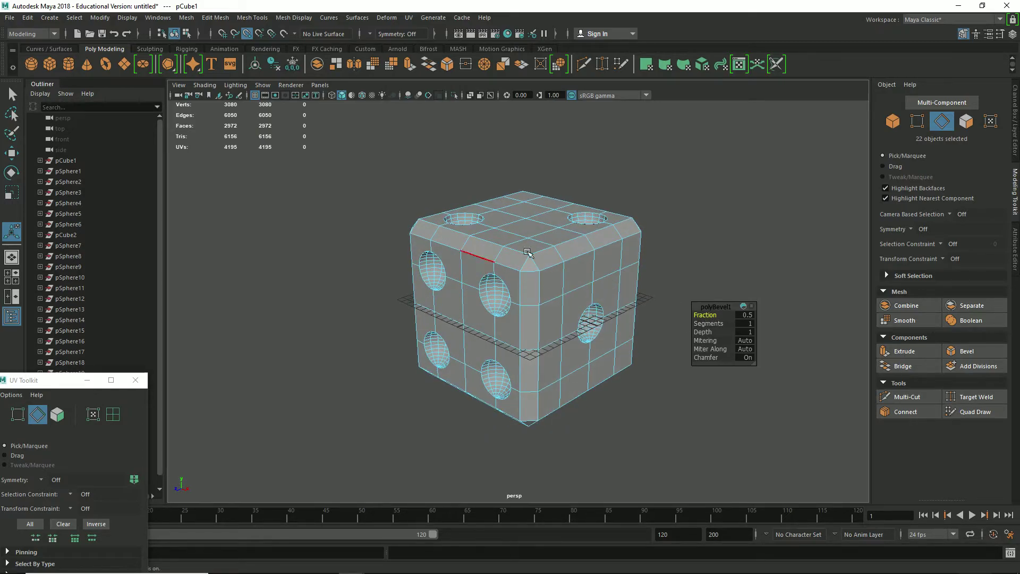
pyautogui.click(744, 323)
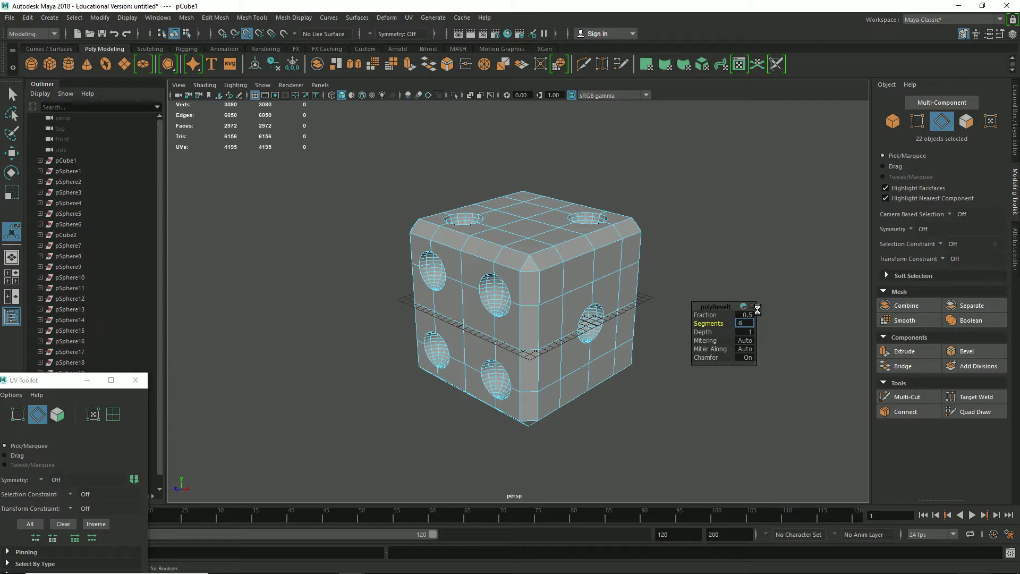
pyautogui.press('Tab')
pyautogui.hotkey('shift', 'Tab')
pyautogui.write('5')
pyautogui.press('Tab')
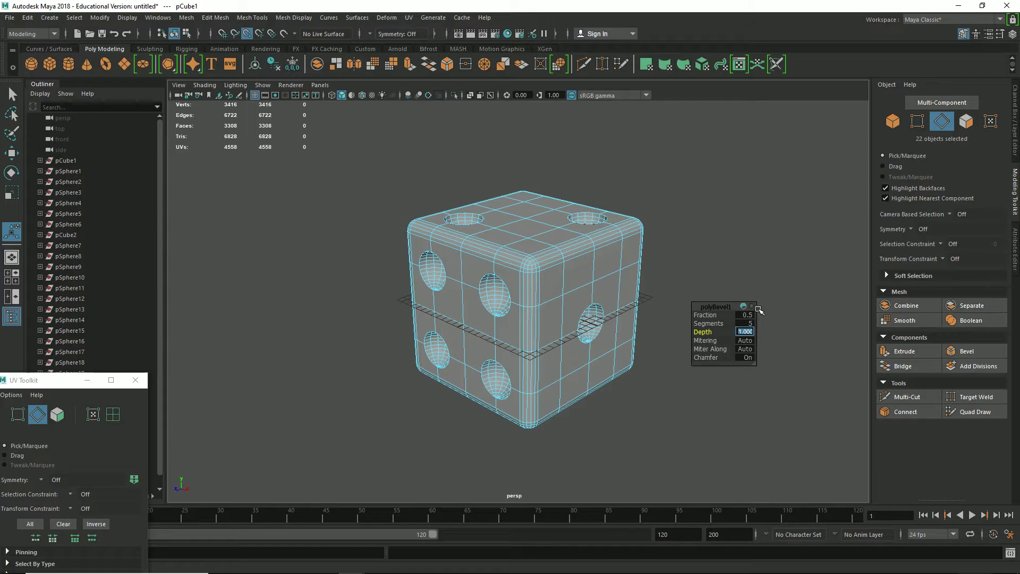
# Return to object selection and open the bevelled die's UV layout in the UV Editor with the checker map on
pyautogui.moveTo(704, 223); pyautogui.dragTo(767, 214, button='right')
pyautogui.click(767, 213)
pyautogui.keyDown('alt'); pyautogui.moveTo(765, 262); pyautogui.dragTo(382, 32); pyautogui.keyUp('alt')
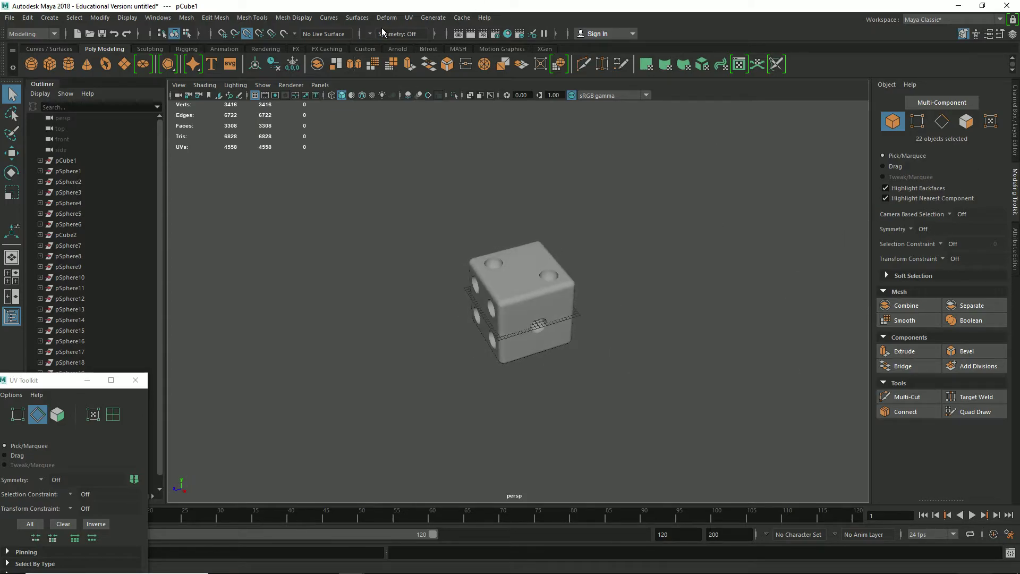
pyautogui.click(410, 17)
pyautogui.click(427, 32)
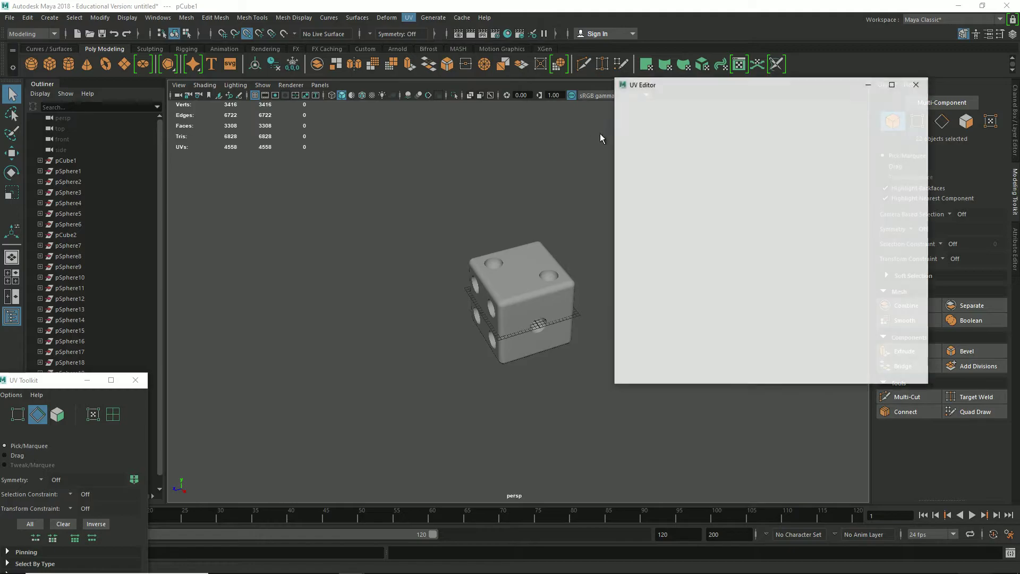
pyautogui.click(777, 113)
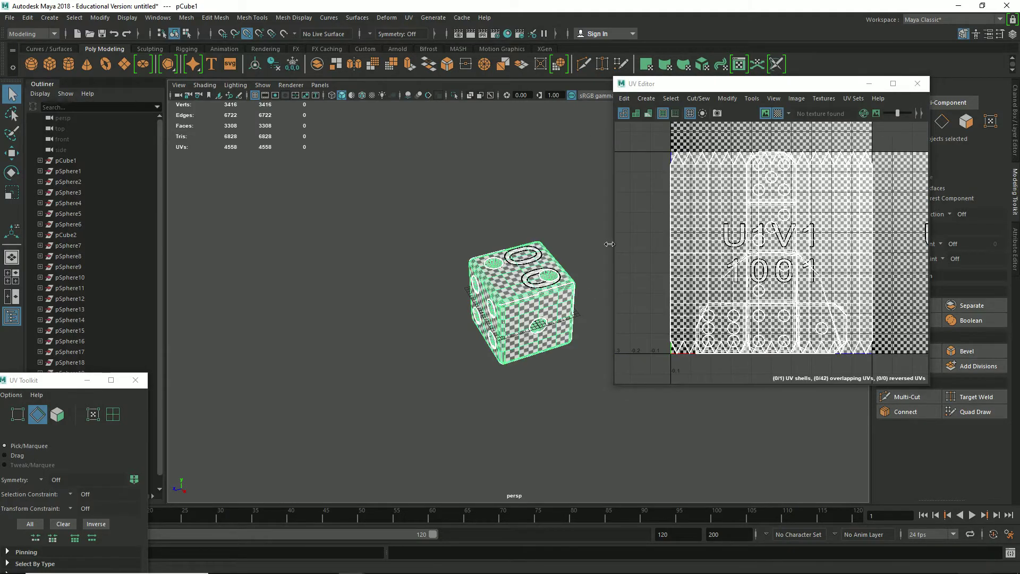
# Switch the UV Editor to UV shell selection and examine the bevelled die's existing shells for overlaps
pyautogui.scroll(5, 548, 354)
pyautogui.keyDown('alt'); pyautogui.moveTo(338, 366); pyautogui.dragTo(557, 370); pyautogui.keyUp('alt')
pyautogui.rightClick(700, 185)
pyautogui.moveTo(716, 172); pyautogui.dragTo(632, 144, button='right')
pyautogui.rightClick(677, 160)
pyautogui.click(673, 222)
pyautogui.click(658, 222)
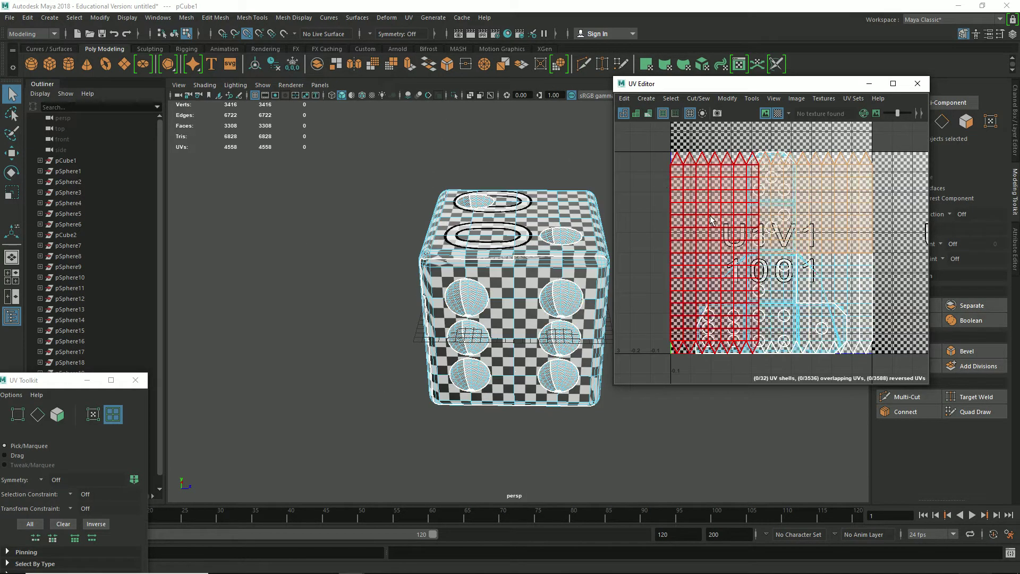
# Return the die to object selection and apply an automatic UV projection to it
pyautogui.moveTo(474, 234); pyautogui.dragTo(513, 208, button='right')
pyautogui.click(409, 19)
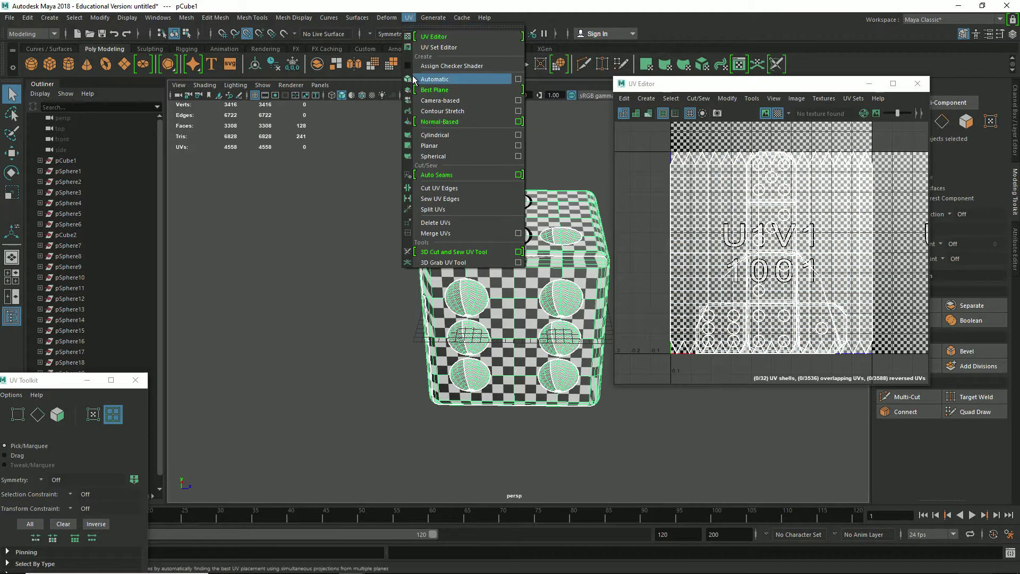
pyautogui.click(435, 80)
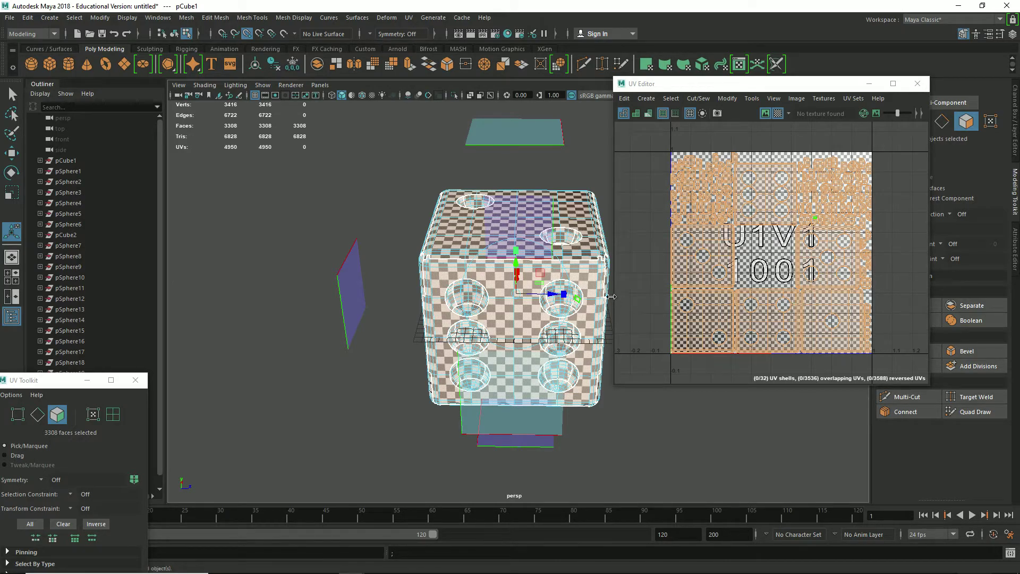
# Examine the die's new UV shells in shell selection, return to object selection and check the checker pattern on several sides
pyautogui.keyDown('alt'); pyautogui.moveTo(342, 276); pyautogui.dragTo(550, 226); pyautogui.keyUp('alt')
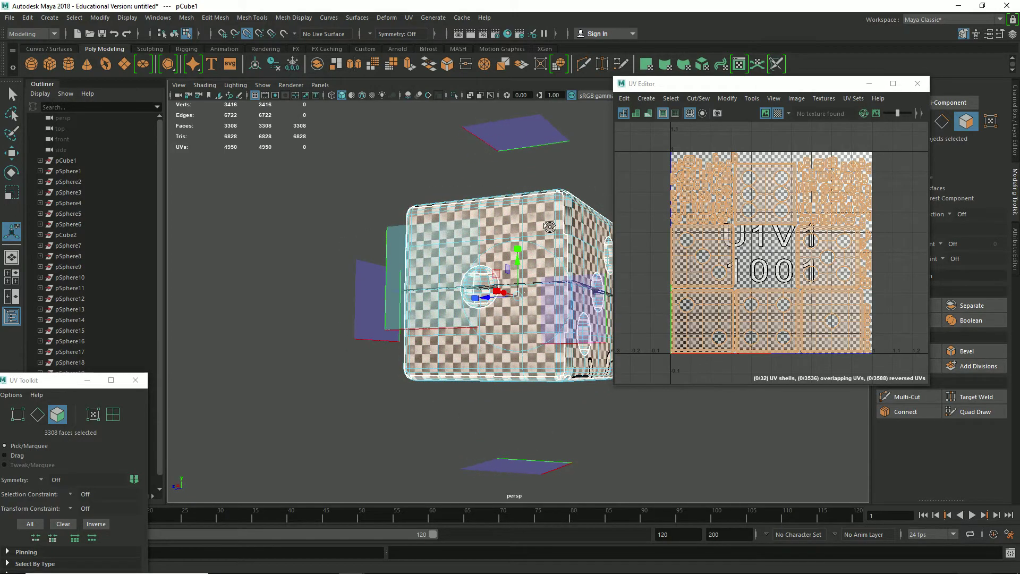
pyautogui.moveTo(849, 241); pyautogui.dragTo(802, 227, button='right')
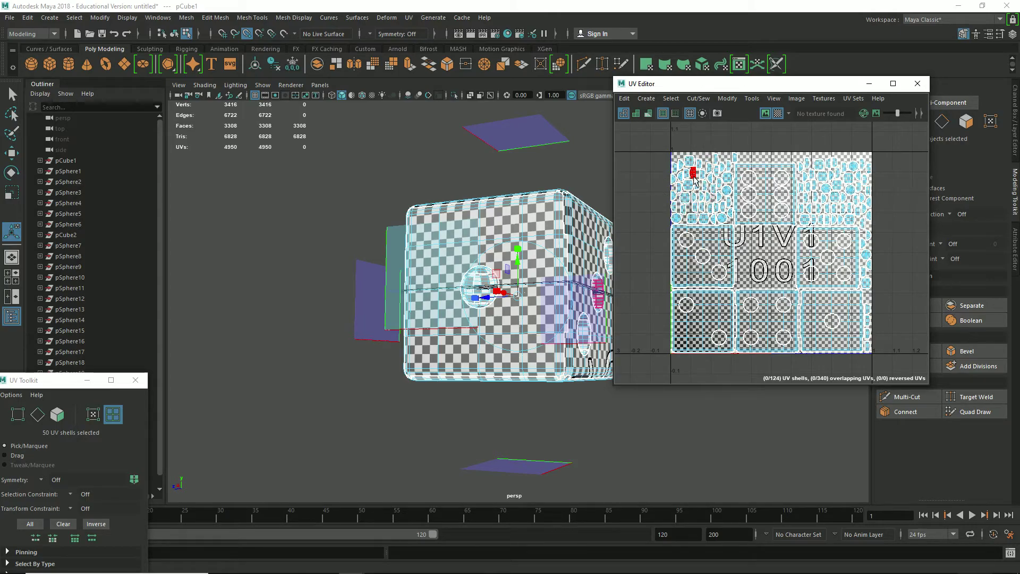
pyautogui.keyDown('alt'); pyautogui.moveTo(478, 159); pyautogui.dragTo(518, 163); pyautogui.keyUp('alt')
pyautogui.moveTo(518, 164); pyautogui.dragTo(540, 143, button='right')
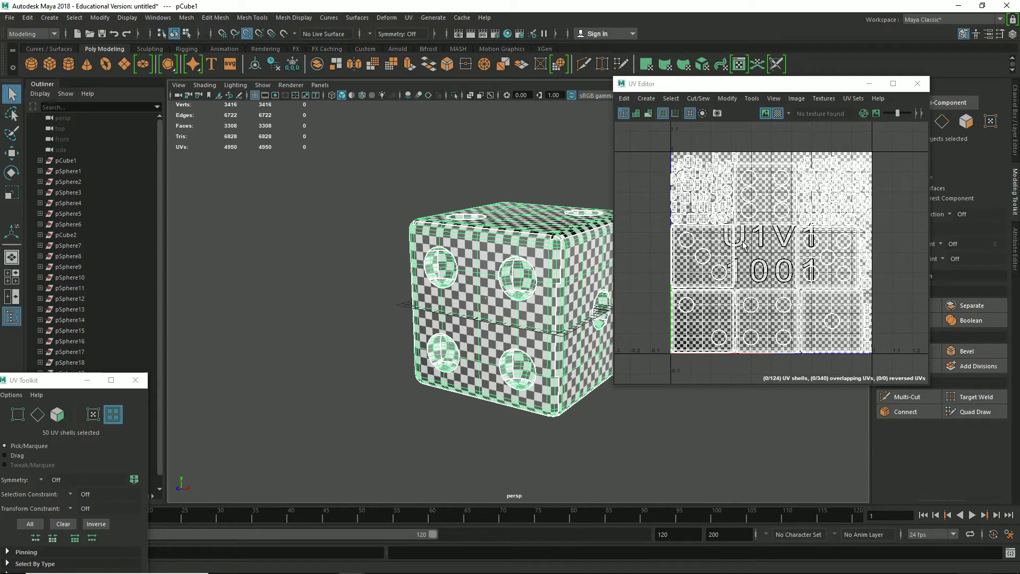
pyautogui.keyDown('alt'); pyautogui.moveTo(559, 234); pyautogui.dragTo(370, 197, button='middle'); pyautogui.keyUp('alt')
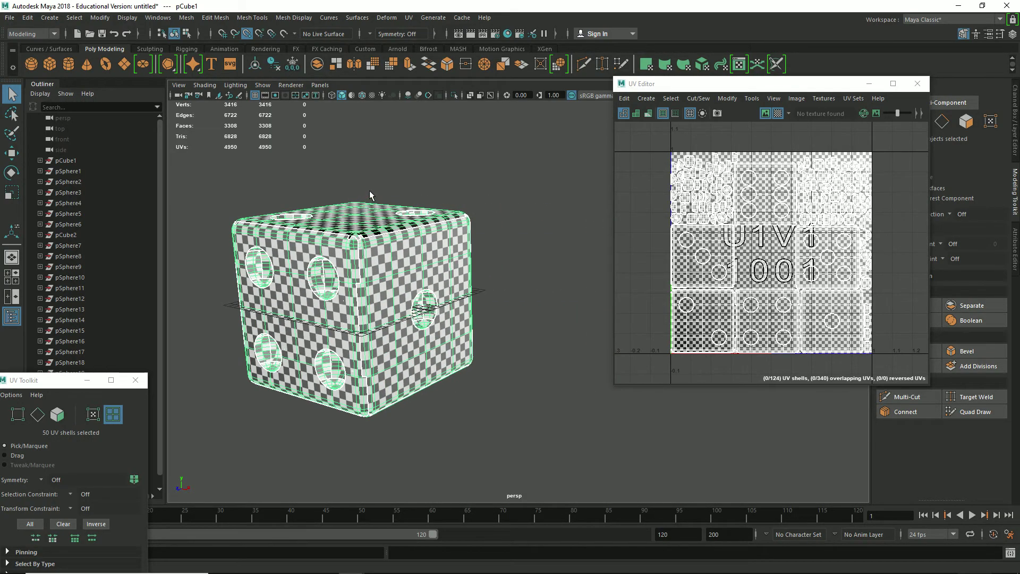
pyautogui.moveTo(371, 196); pyautogui.dragTo(397, 176, button='right')
pyautogui.keyDown('alt'); pyautogui.moveTo(397, 177); pyautogui.dragTo(380, 247); pyautogui.keyUp('alt')
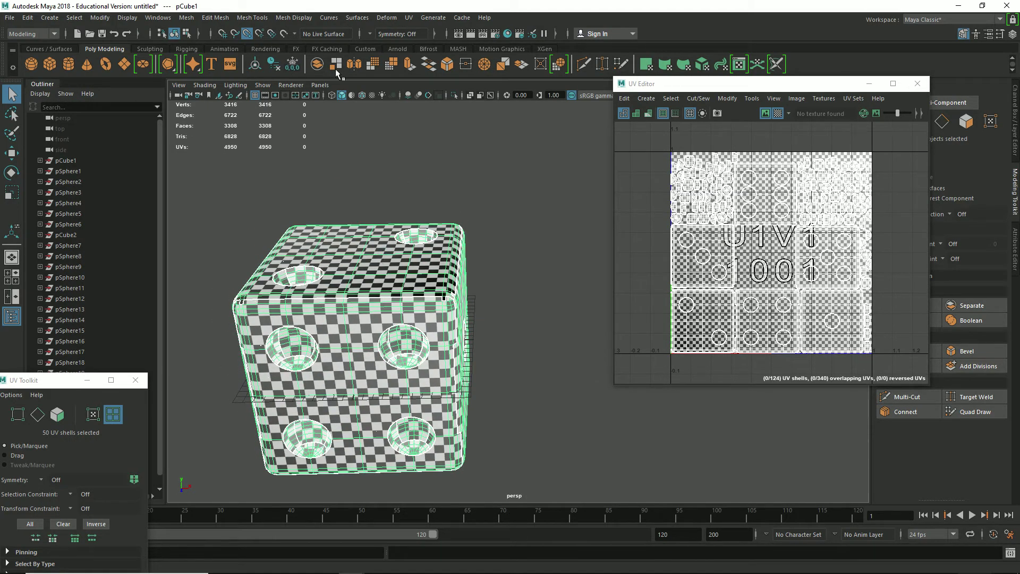
# Export the selected die as an FBX file named SM_Die into the Documents folder
pyautogui.click(10, 17)
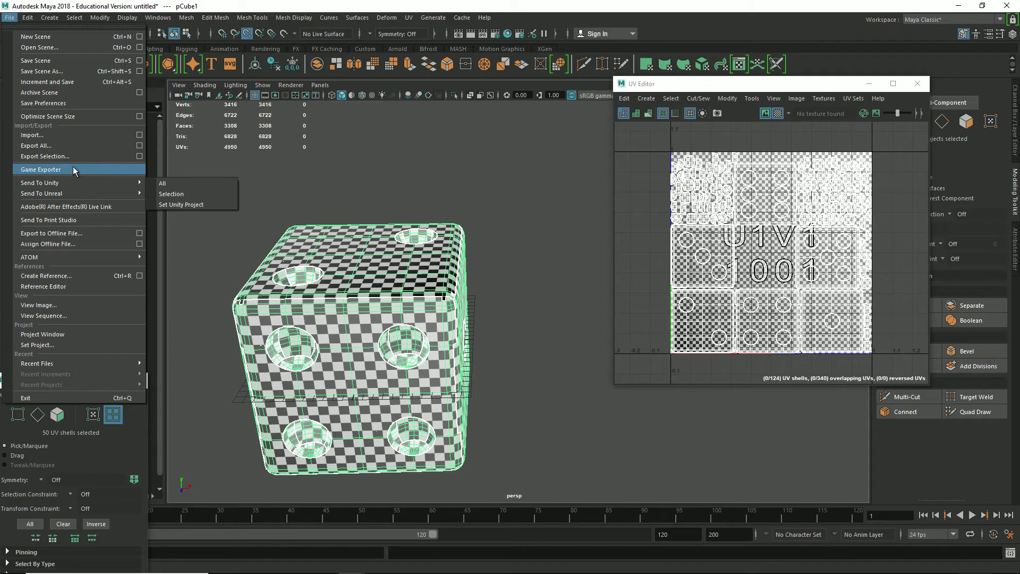
pyautogui.click(65, 154)
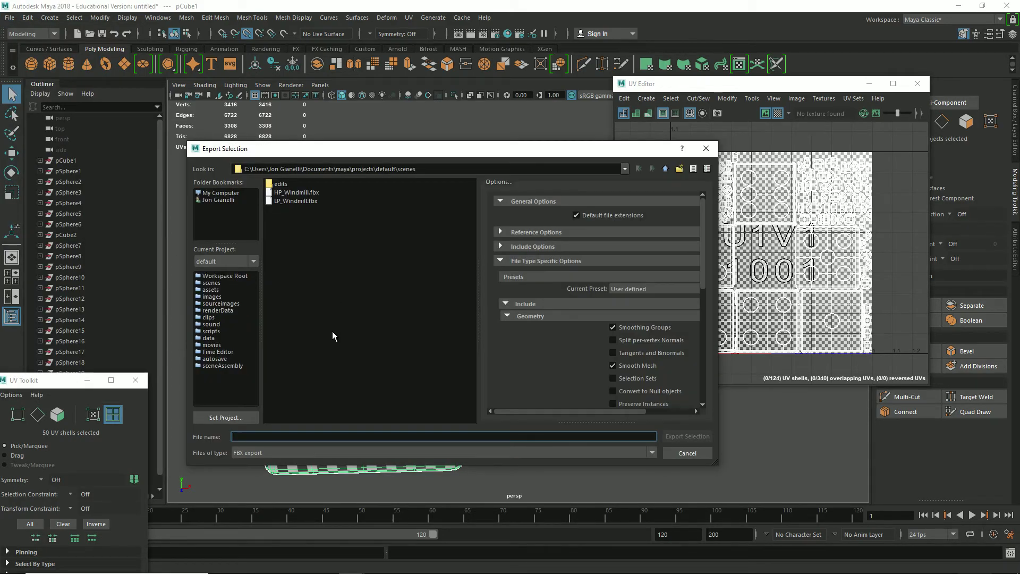
pyautogui.write('SM_Die')
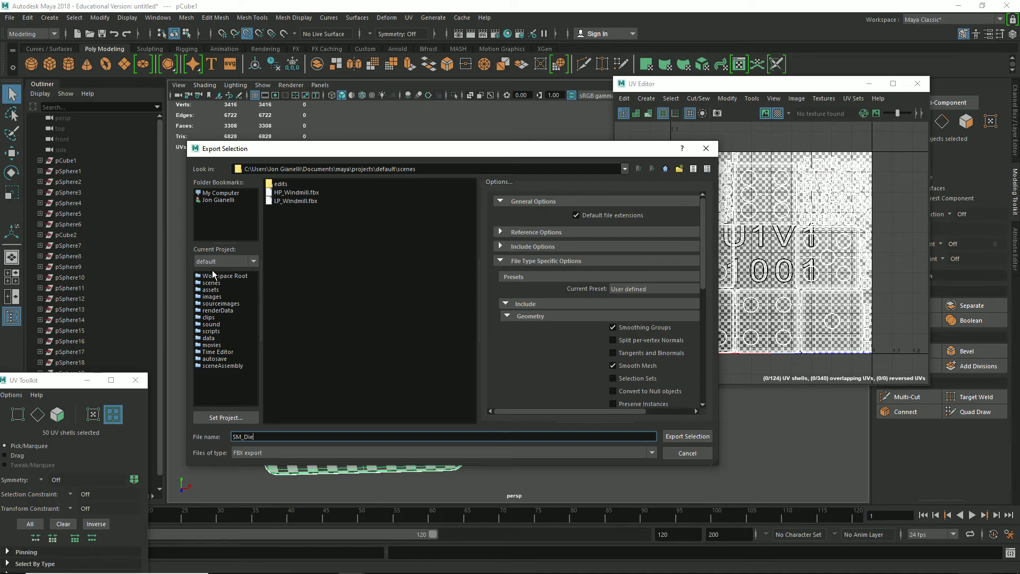
pyautogui.click(219, 192)
pyautogui.click(217, 200)
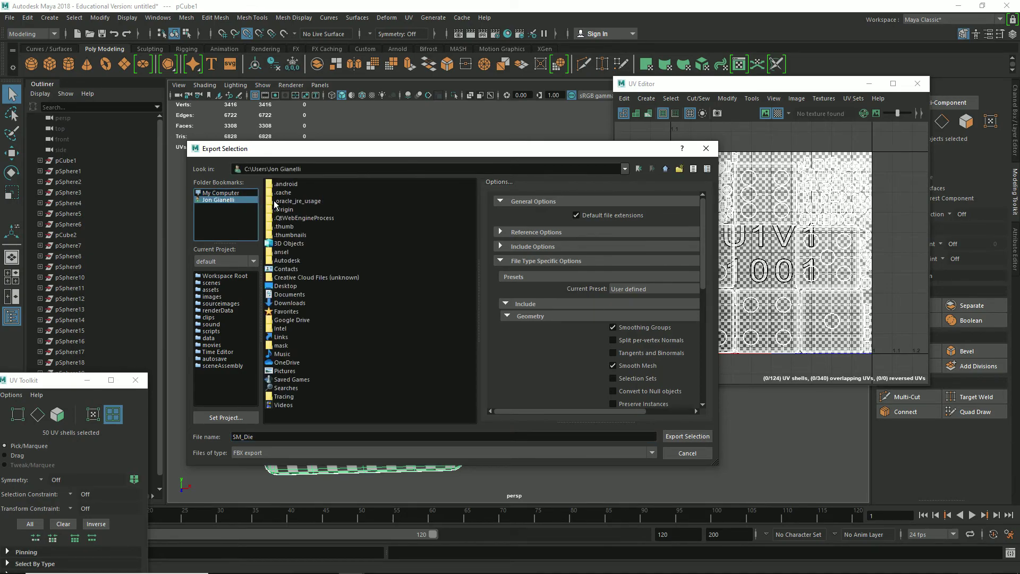
pyautogui.doubleClick(289, 296)
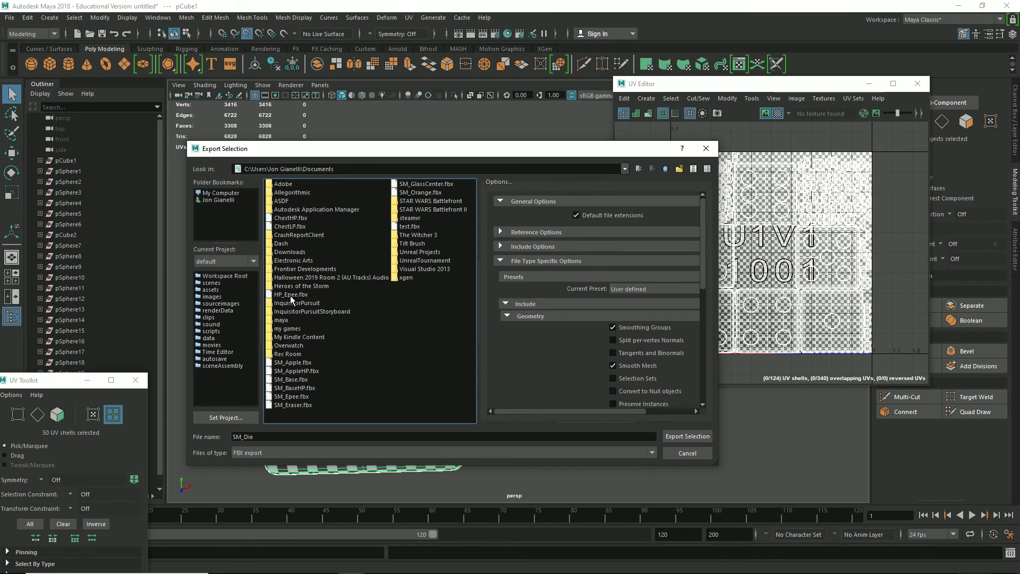
pyautogui.click(696, 437)
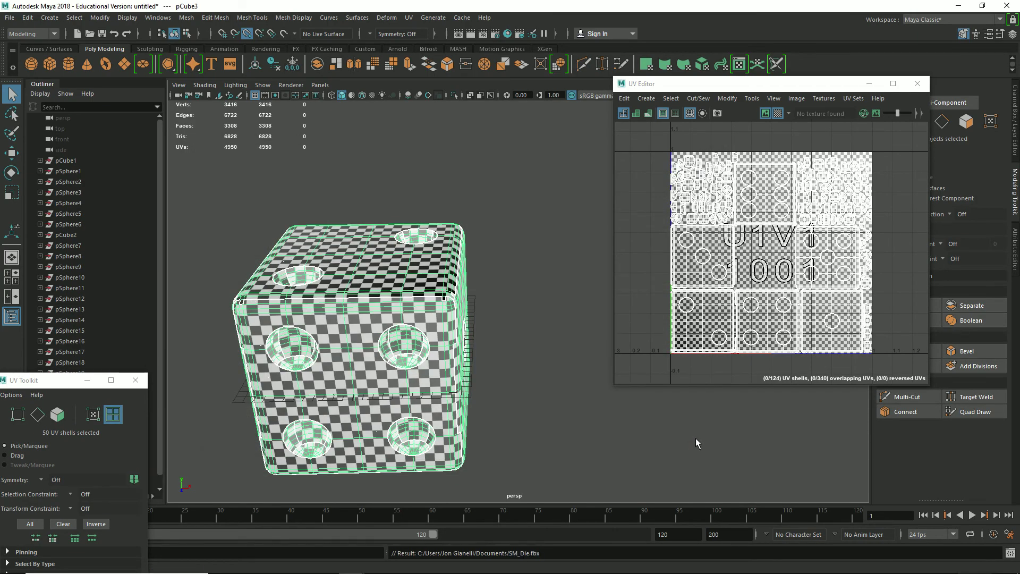